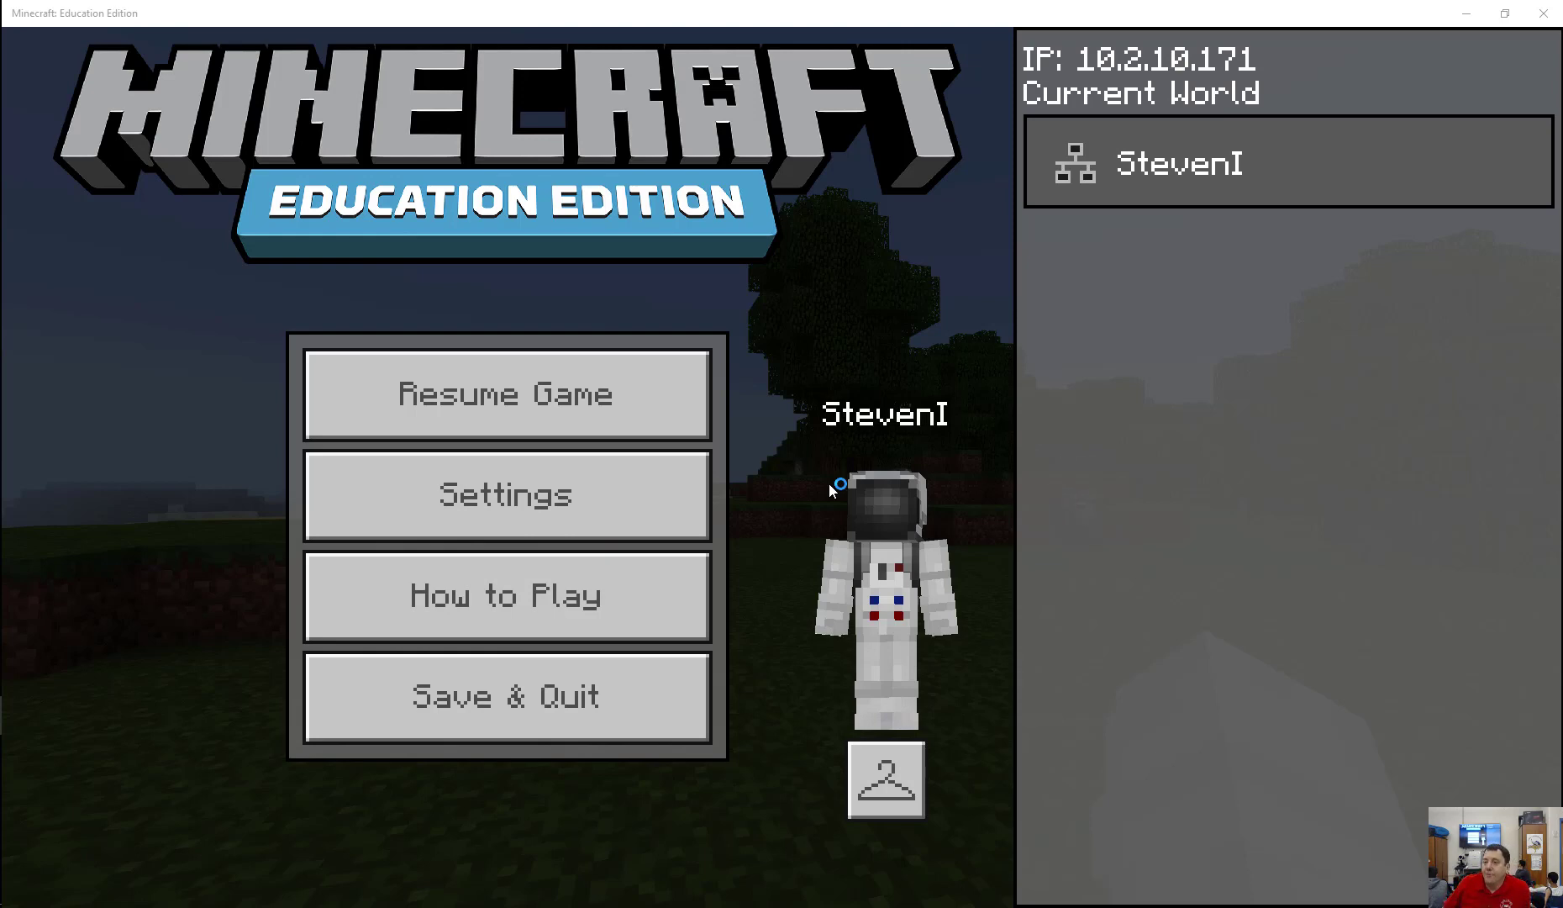
# - Resume the game and switch to Creative mode with the 'gamemode c' command
pyautogui.click(458, 407)
pyautogui.moveTo(780, 465)
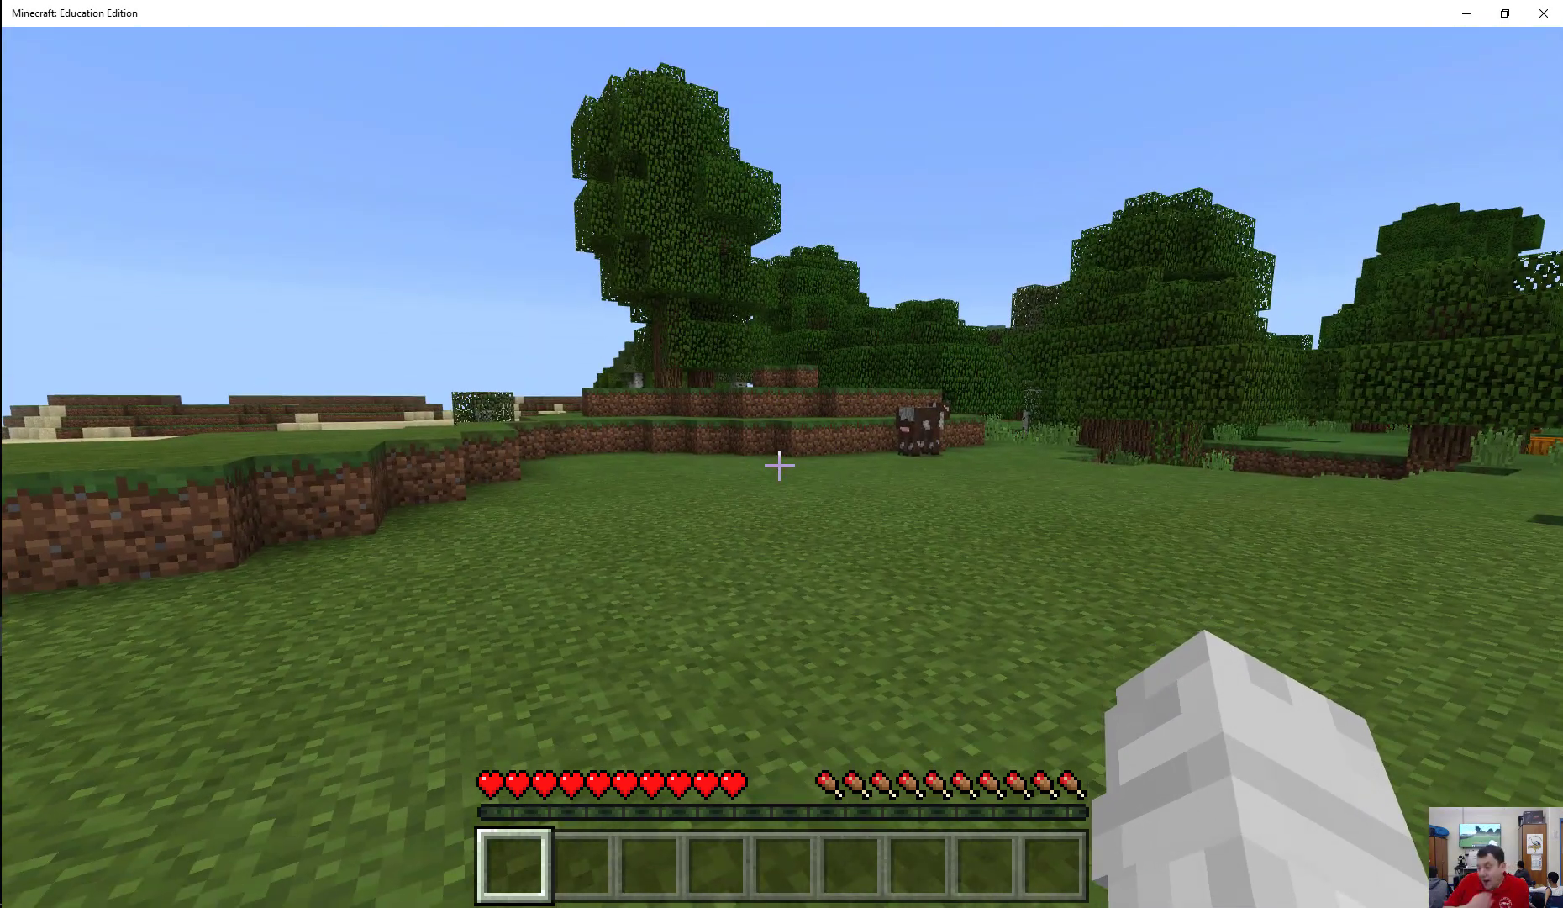
pyautogui.press('/')
pyautogui.write('gamemode c')
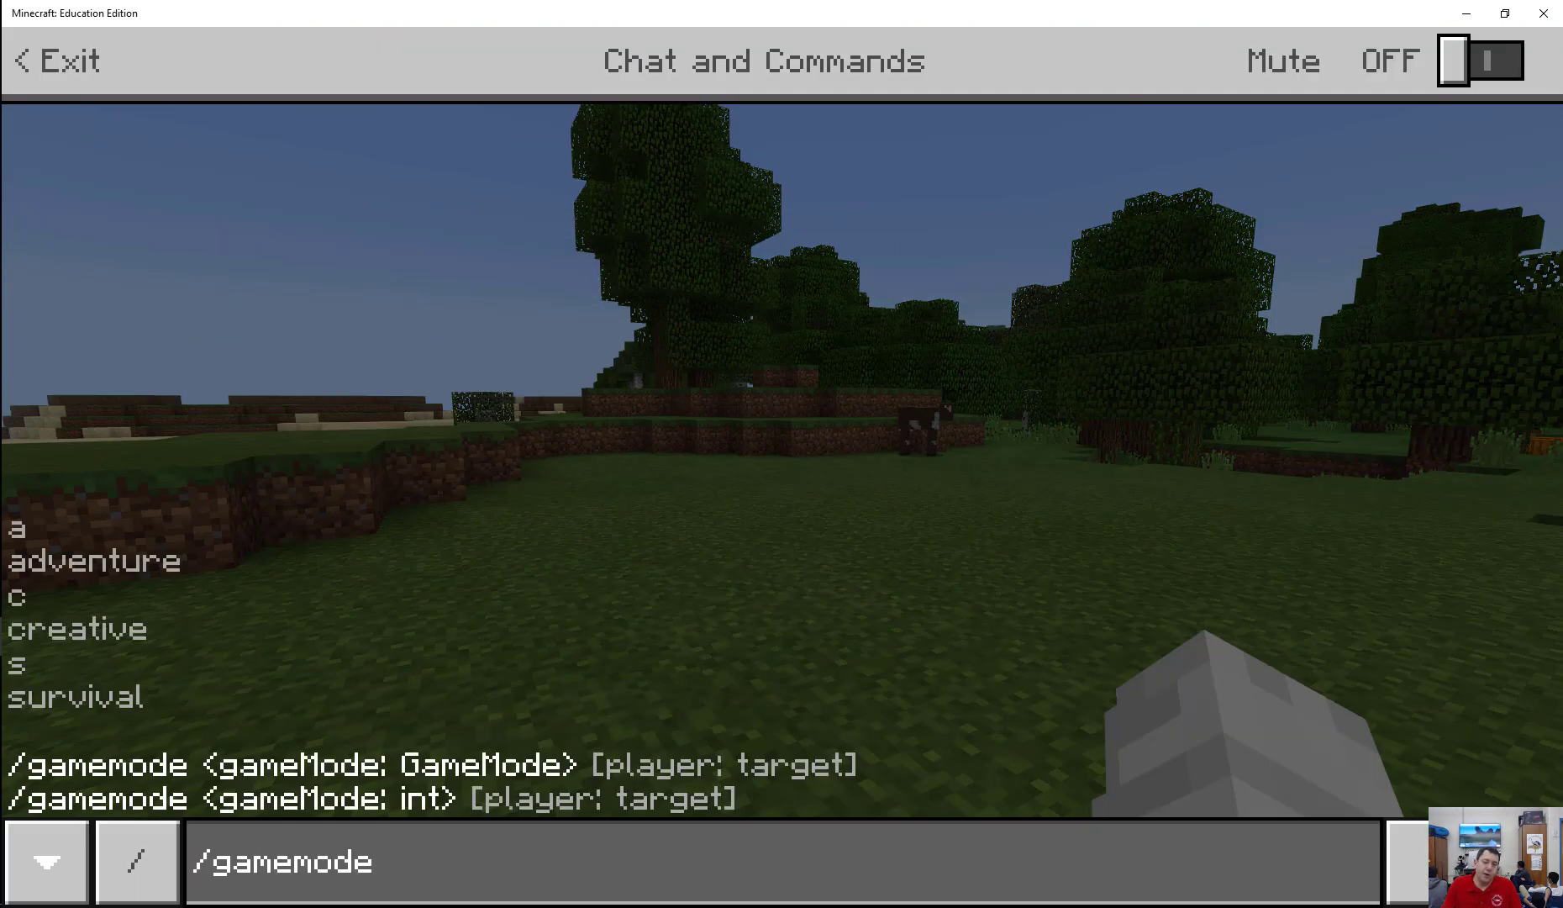
pyautogui.press('Return')
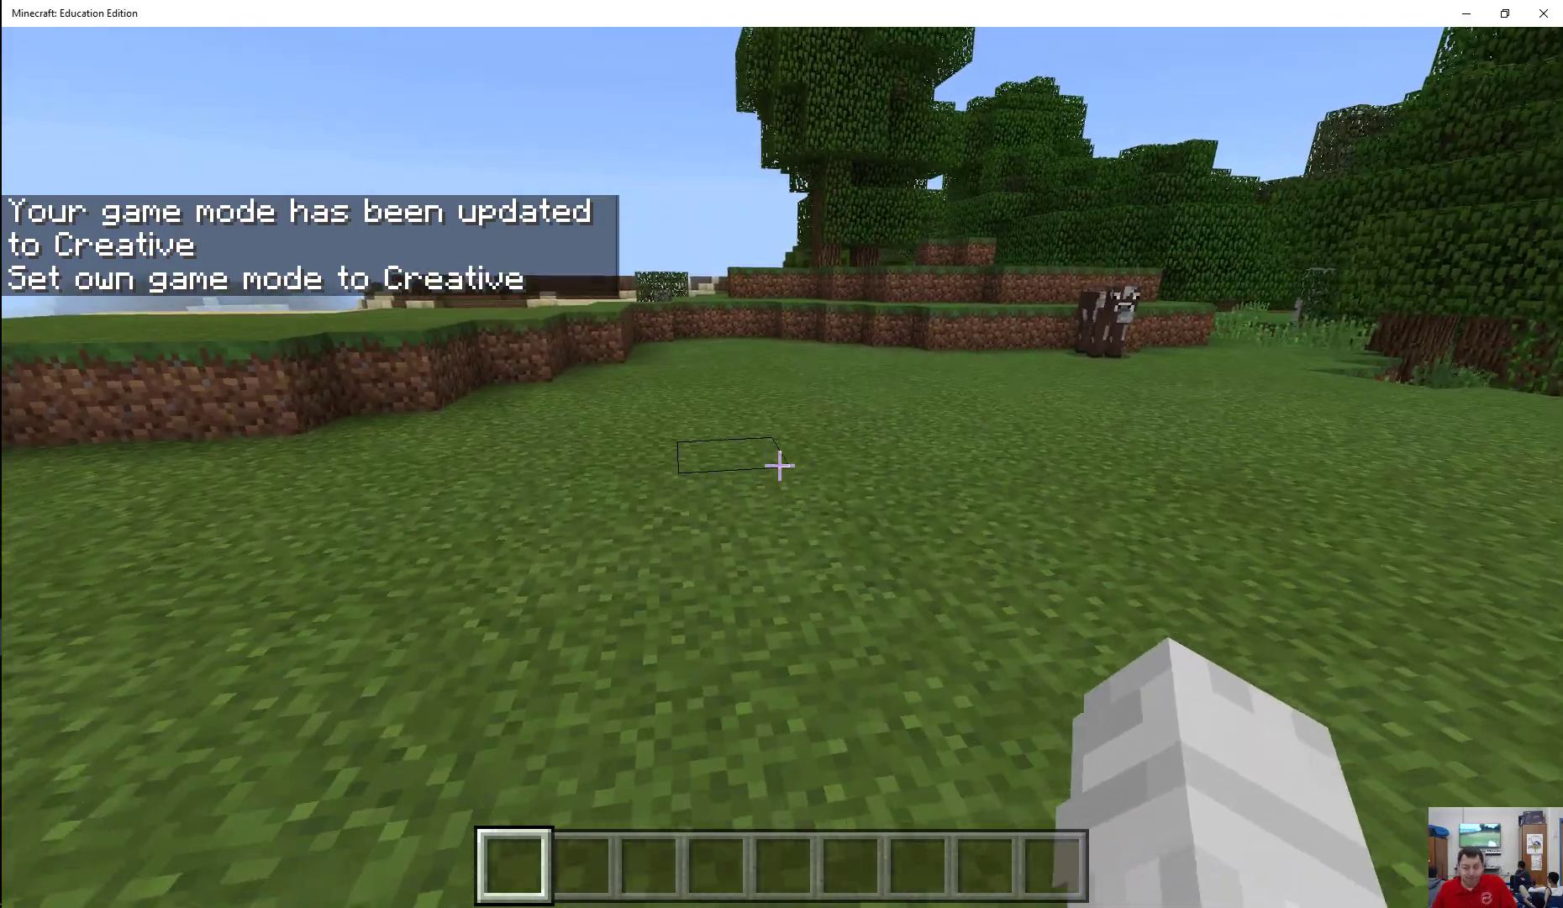
# - Search the creative inventory for 'npc' and put the NPC spawn egg in hotbar slot 1
pyautogui.press('e')
pyautogui.click(339, 280)
pyautogui.write('npc')
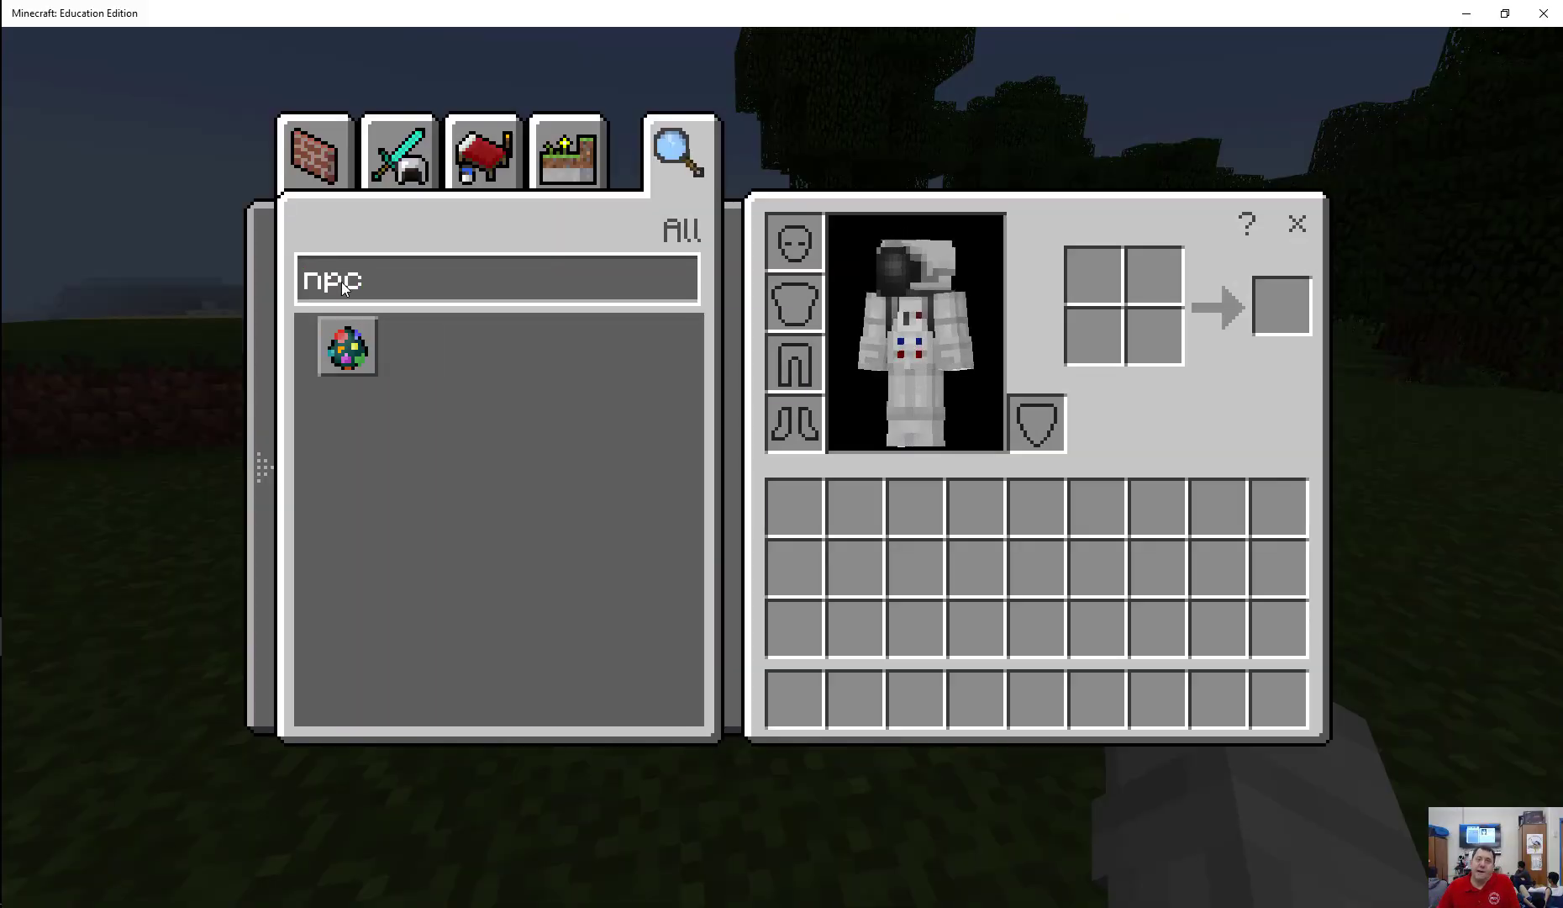
pyautogui.click(347, 347)
pyautogui.click(795, 702)
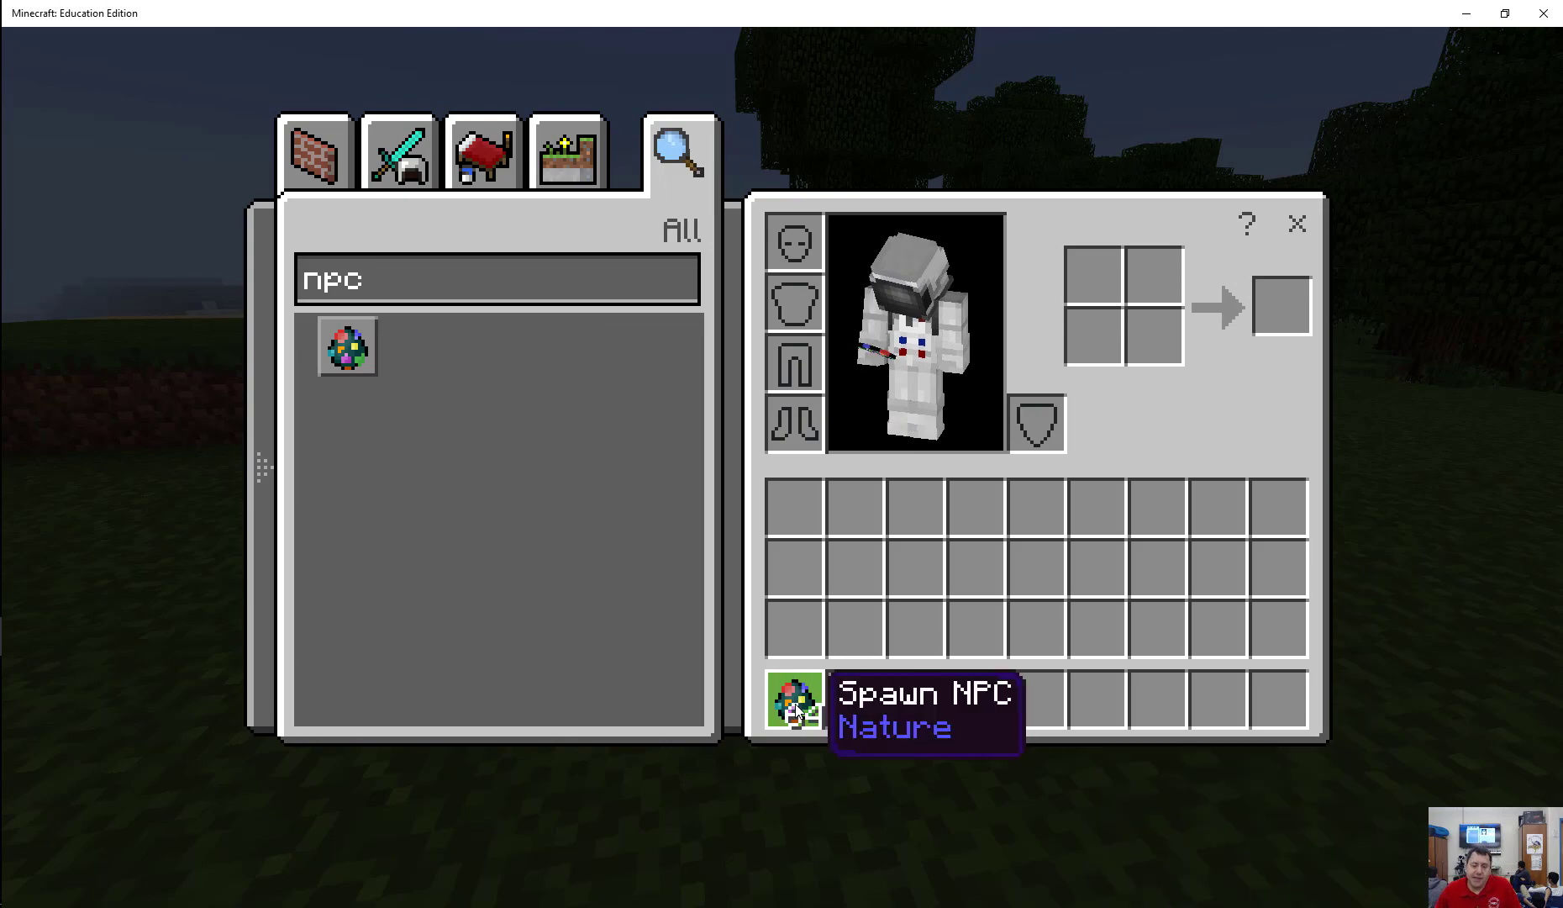
pyautogui.press('e')
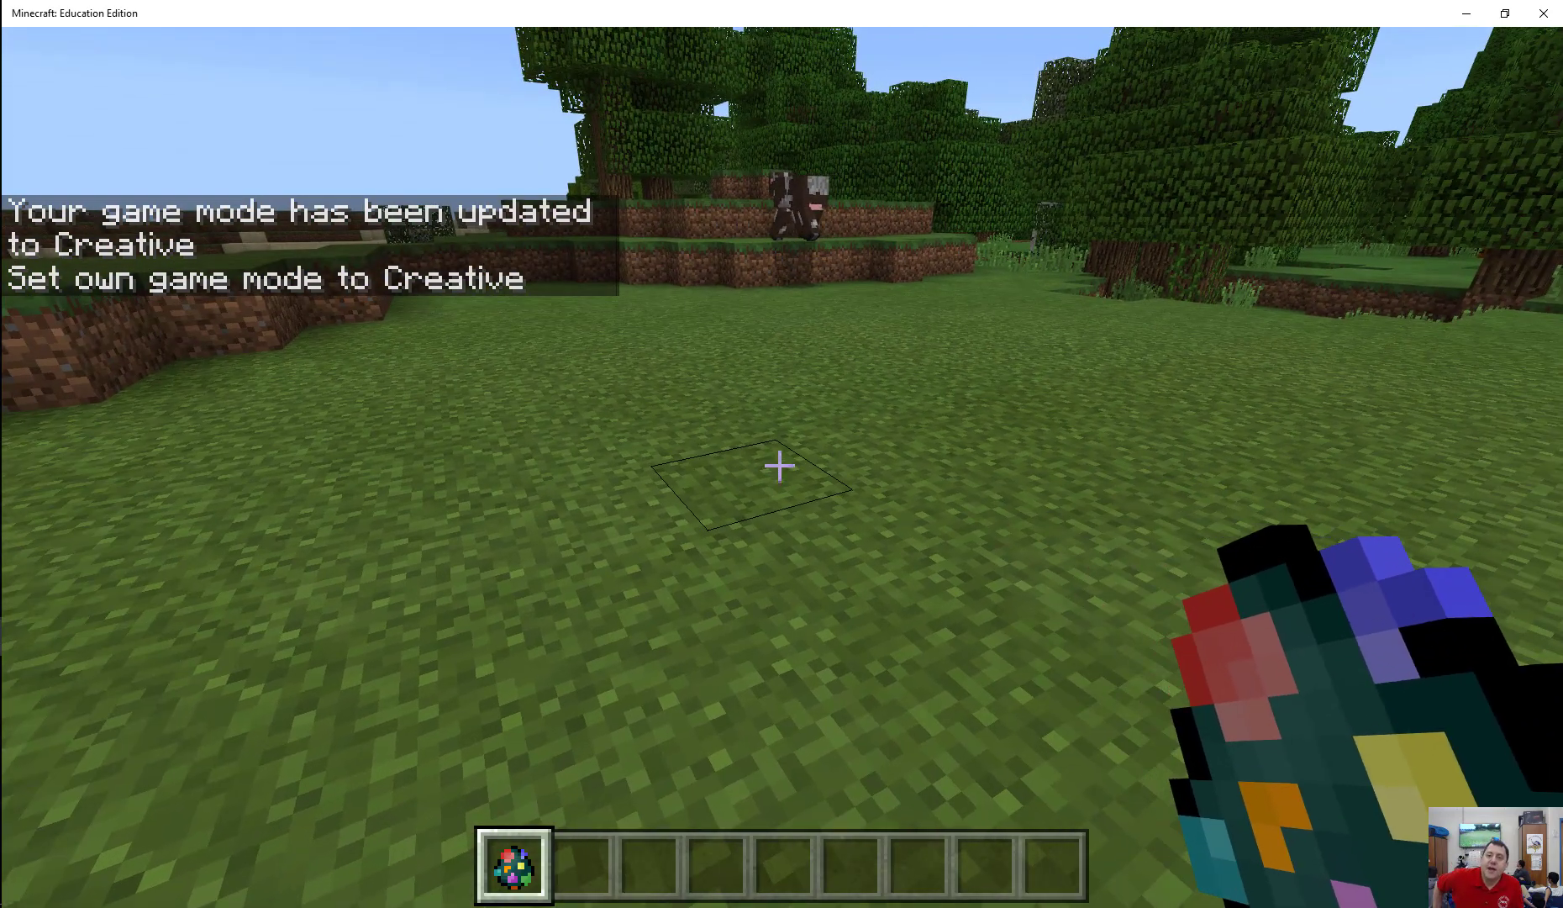
# - Spawn an NPC on the grass ahead and open its character settings
pyautogui.press('w')
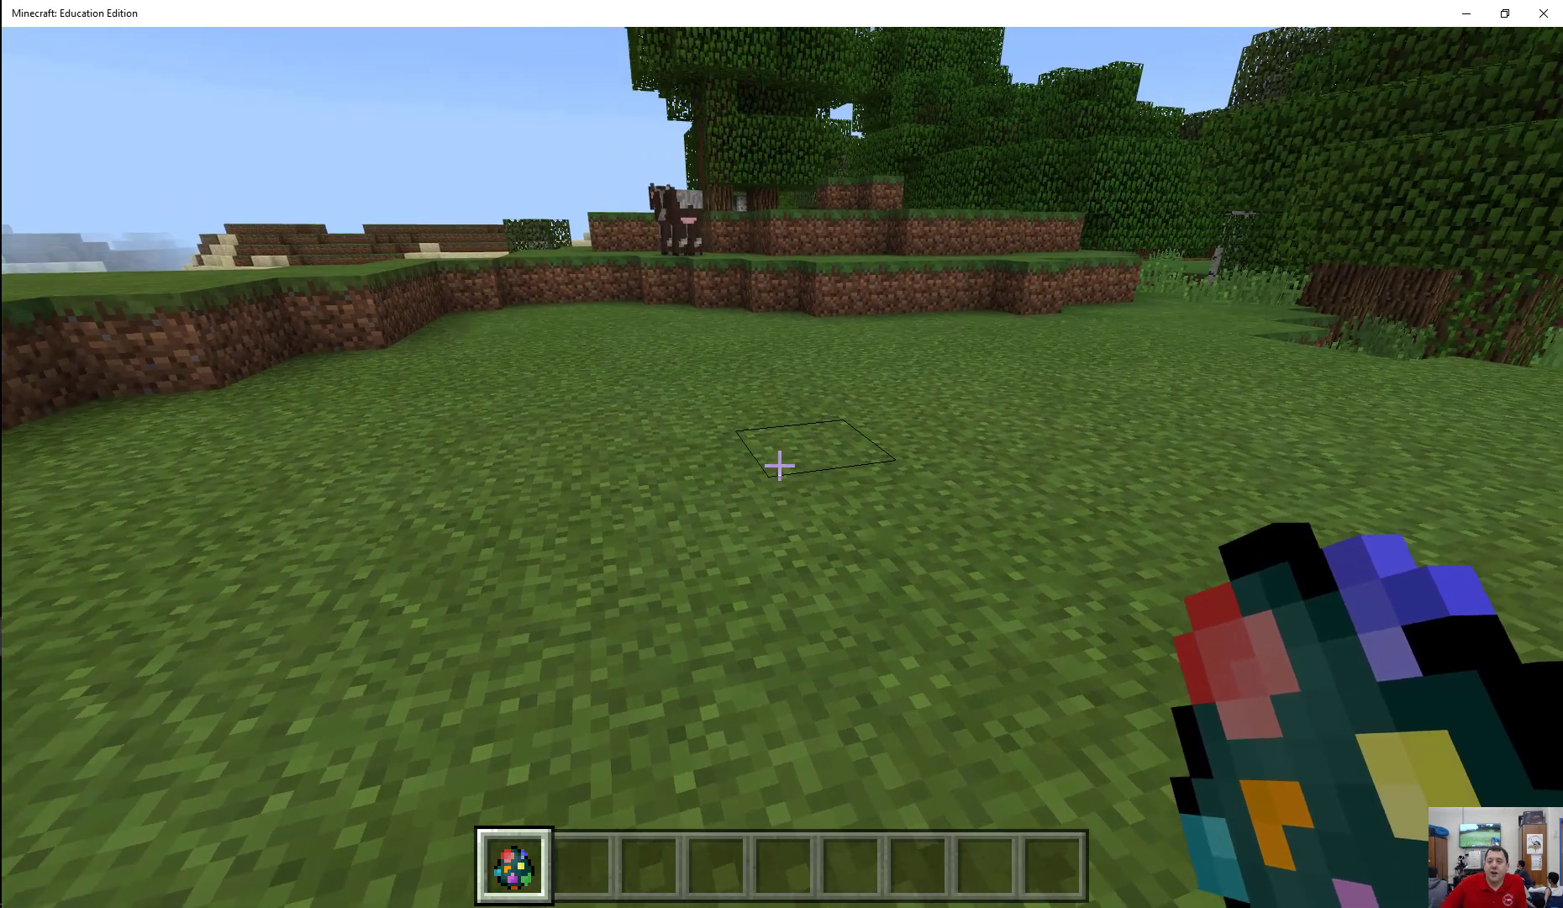
pyautogui.rightClick(779, 465)
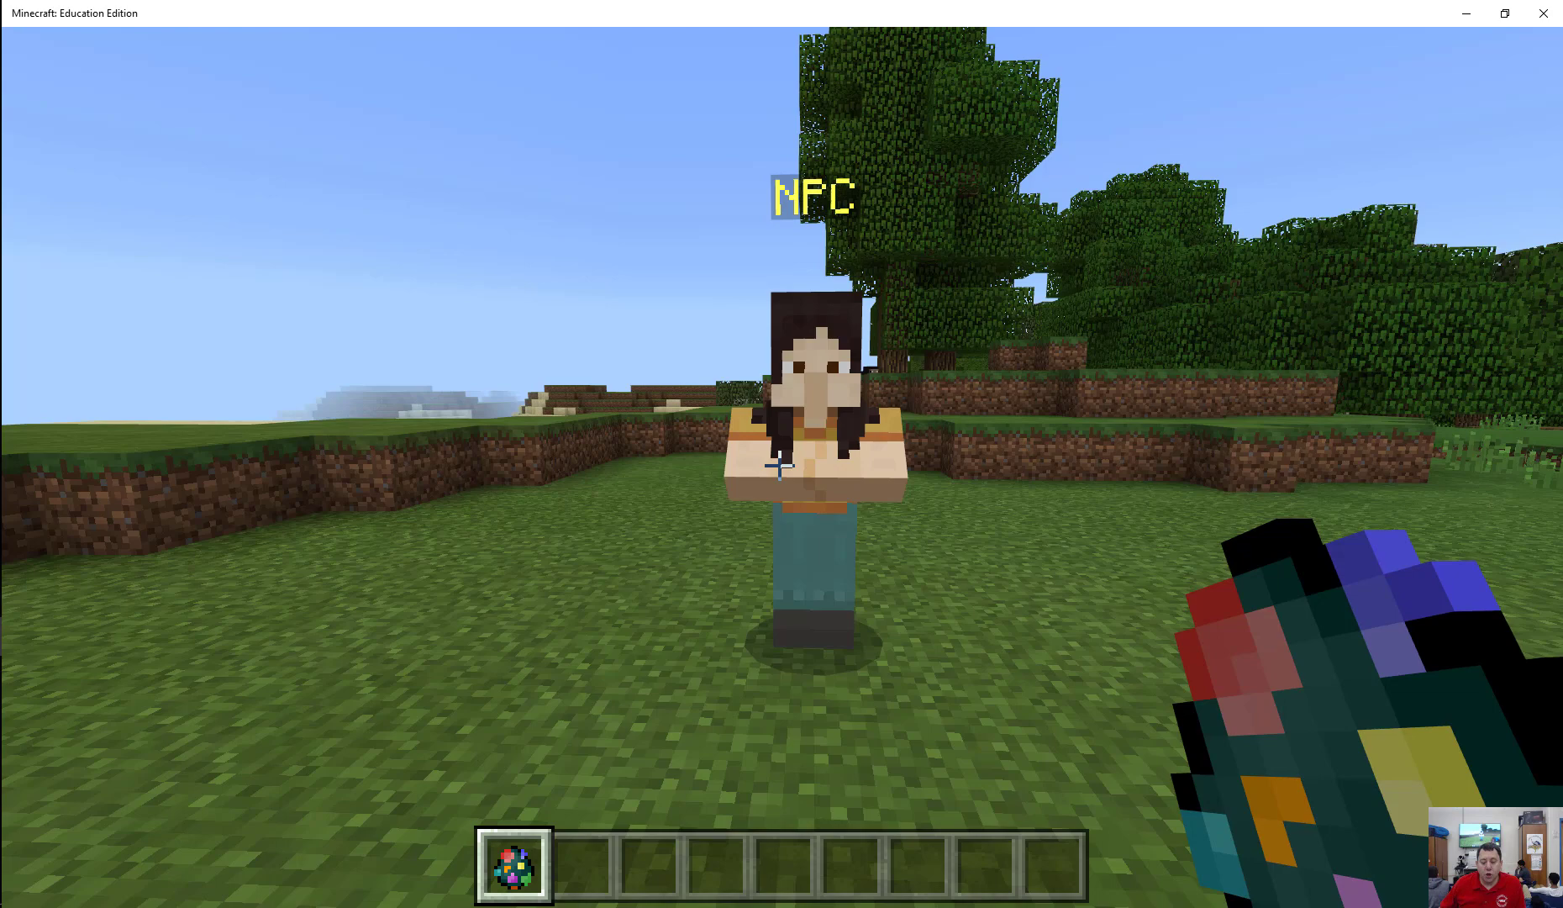
pyautogui.press('w')
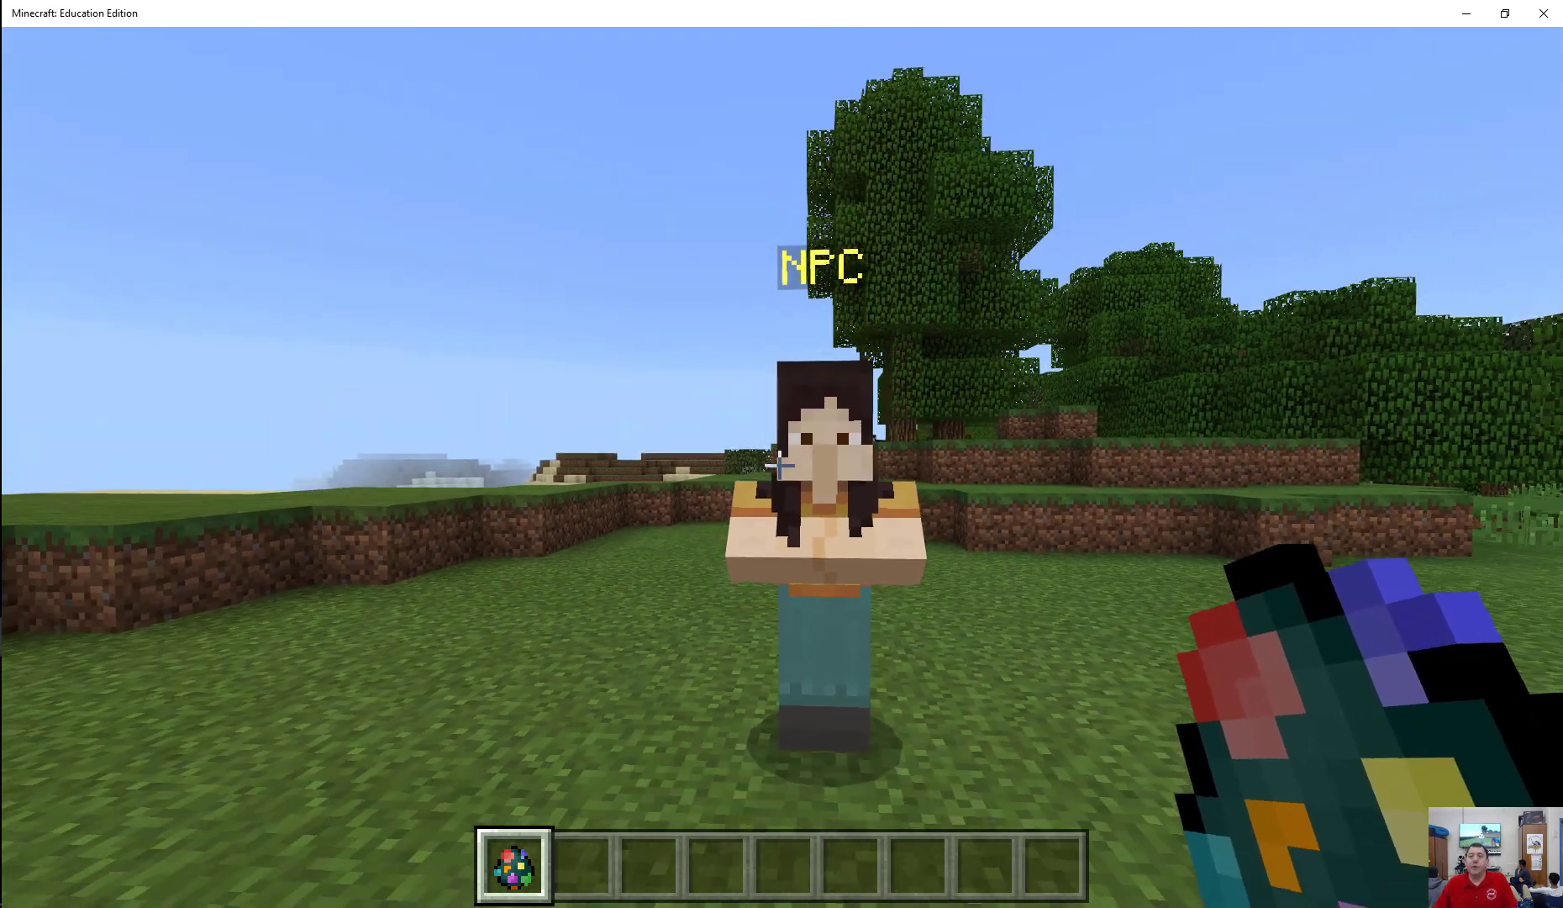
pyautogui.press('d')
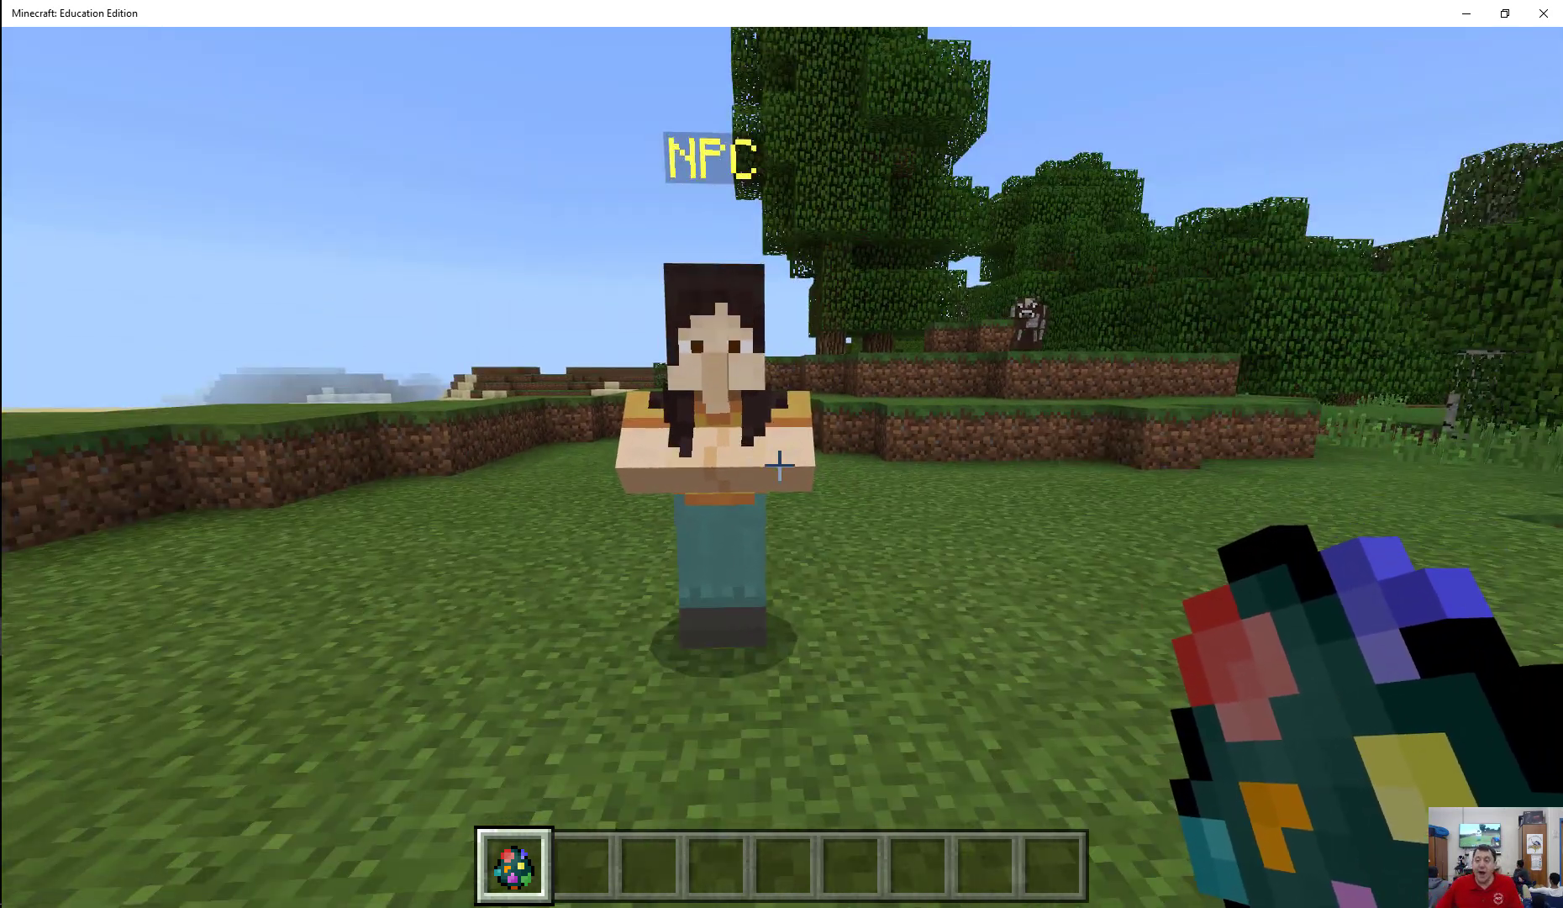
pyautogui.press('w')
pyautogui.rightClick(779, 465)
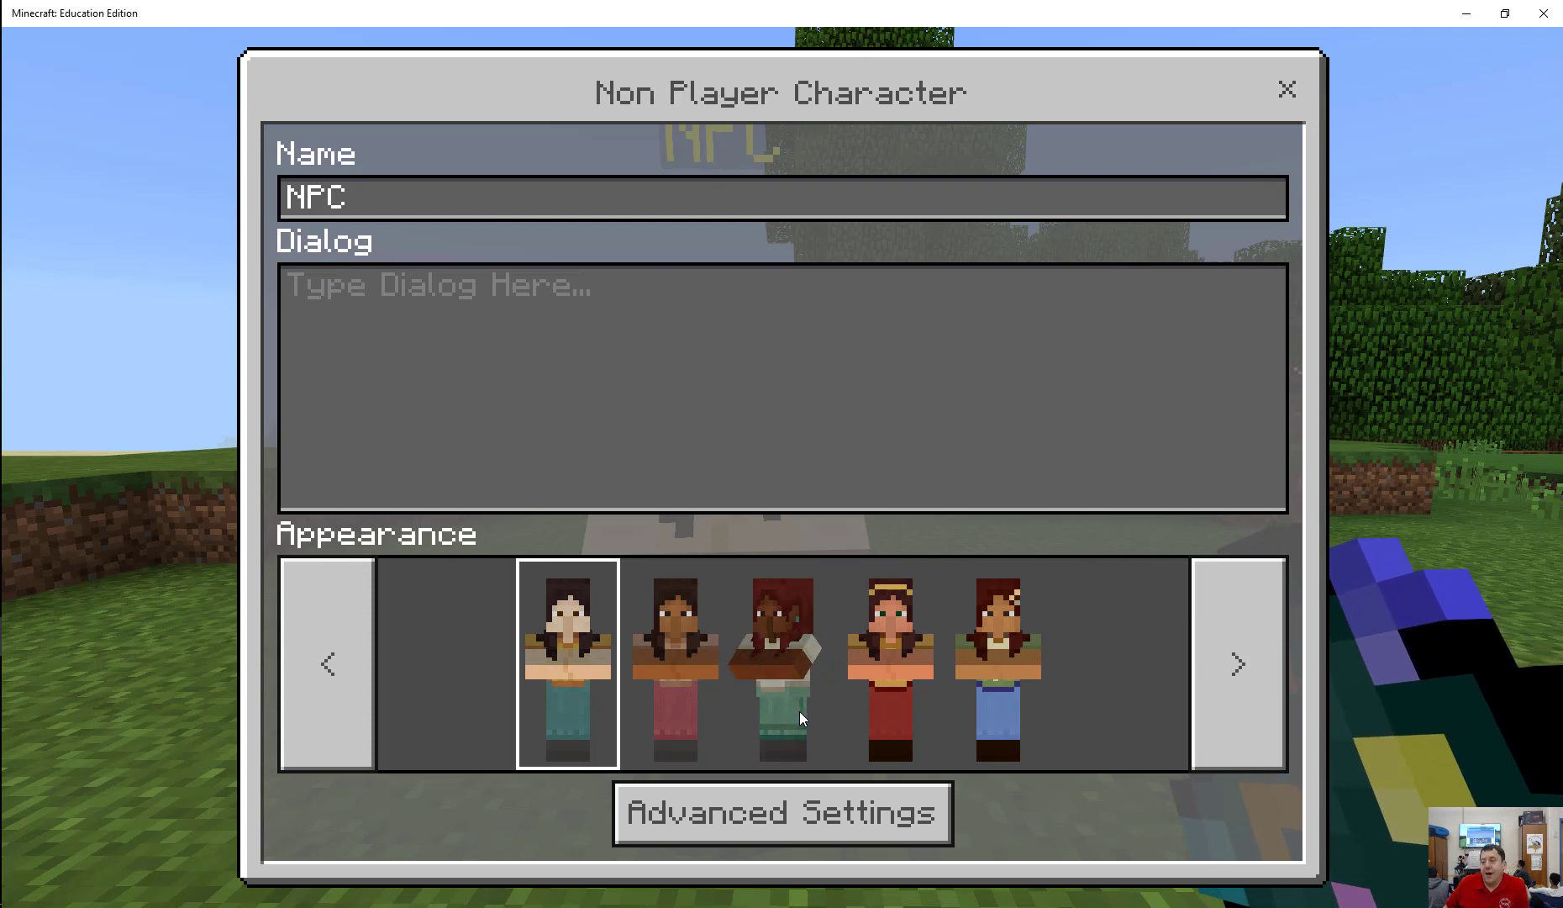
# - Give the NPC the second female skin, a dark-haired woman in red, and erase the name 'NPC'
pyautogui.click(666, 737)
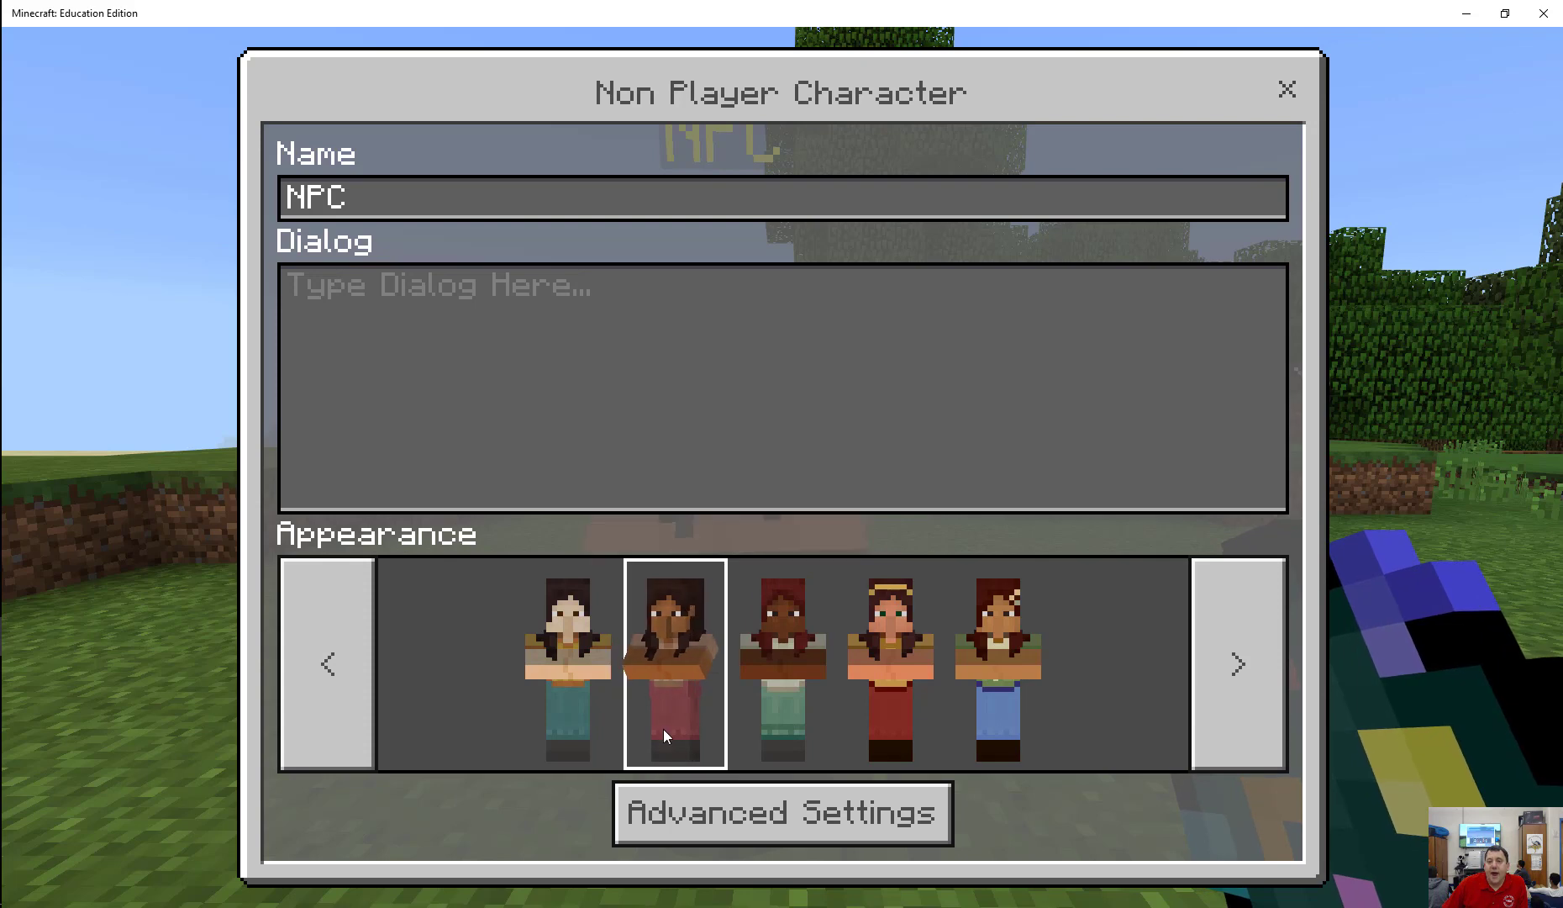
pyautogui.click(1236, 687)
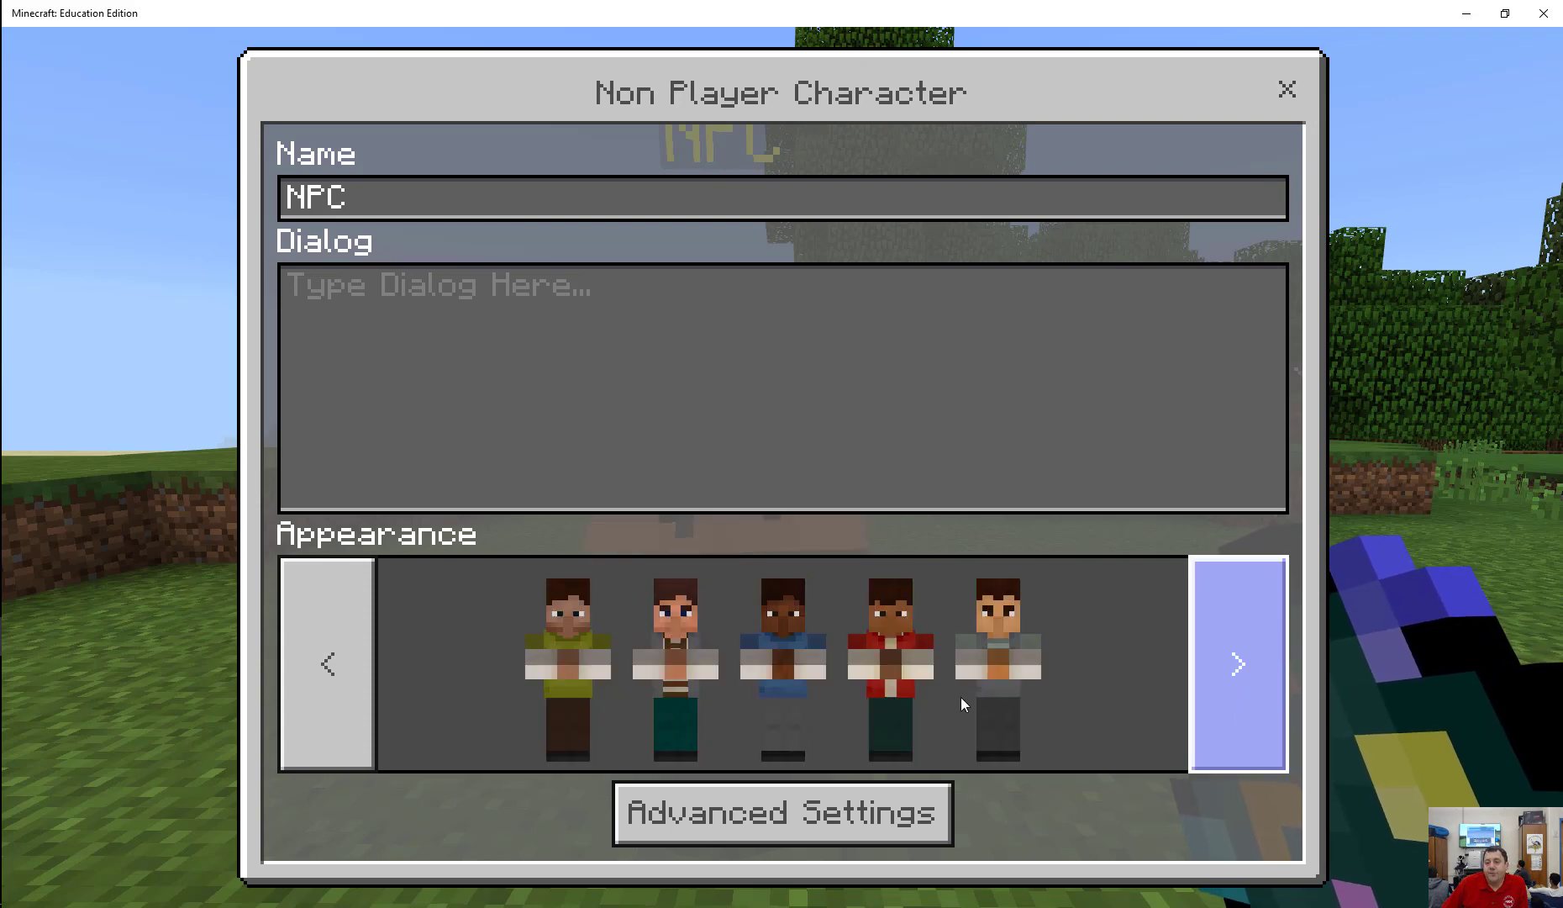
pyautogui.click(327, 680)
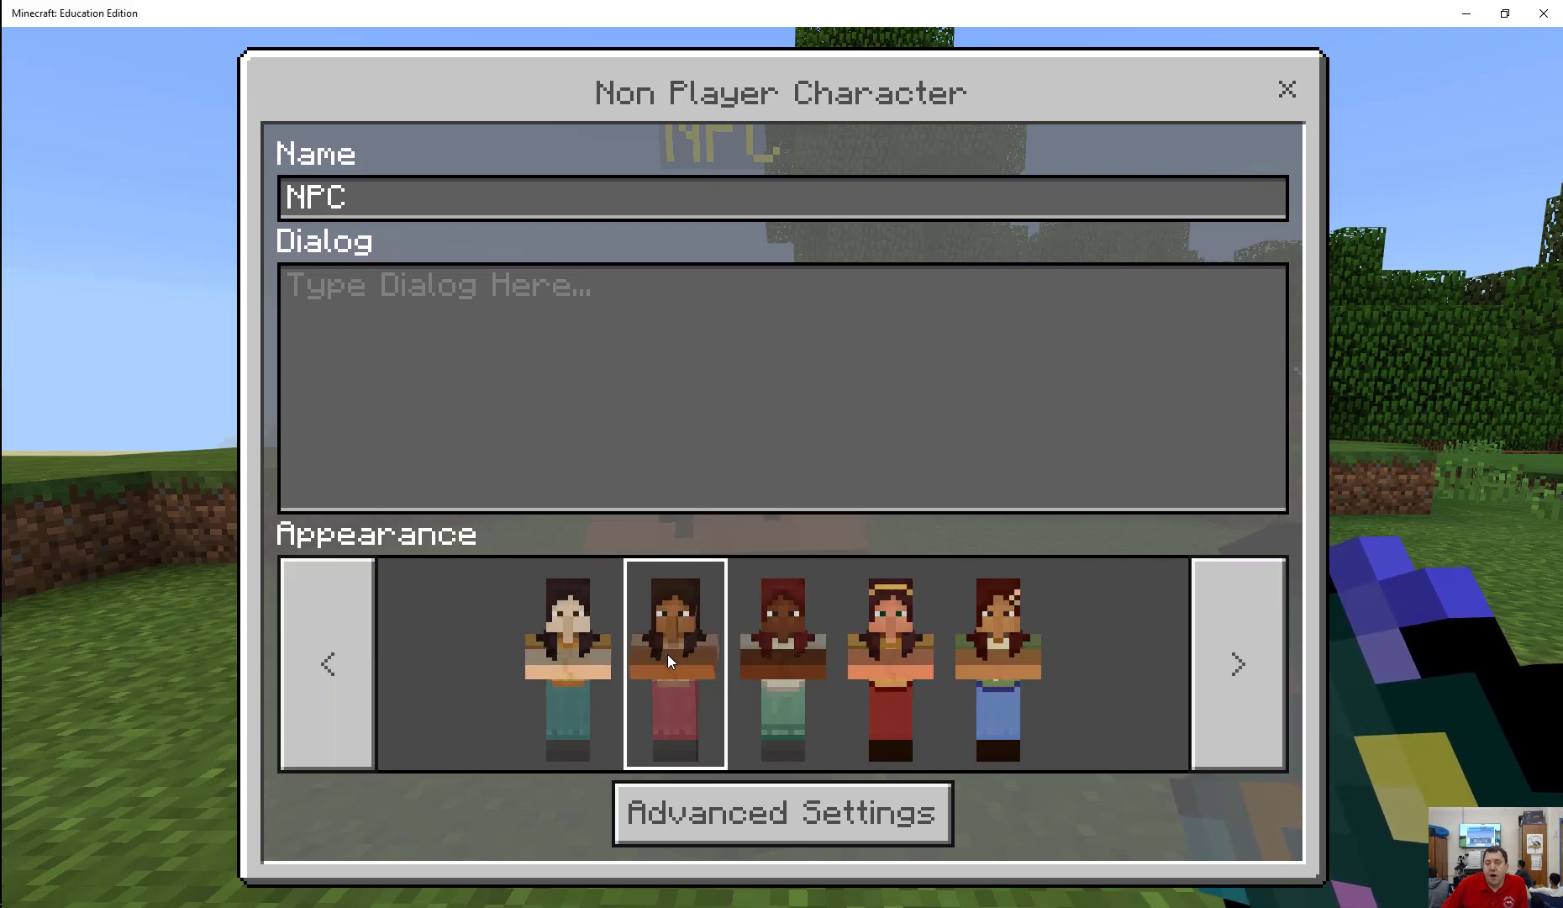
pyautogui.click(412, 202)
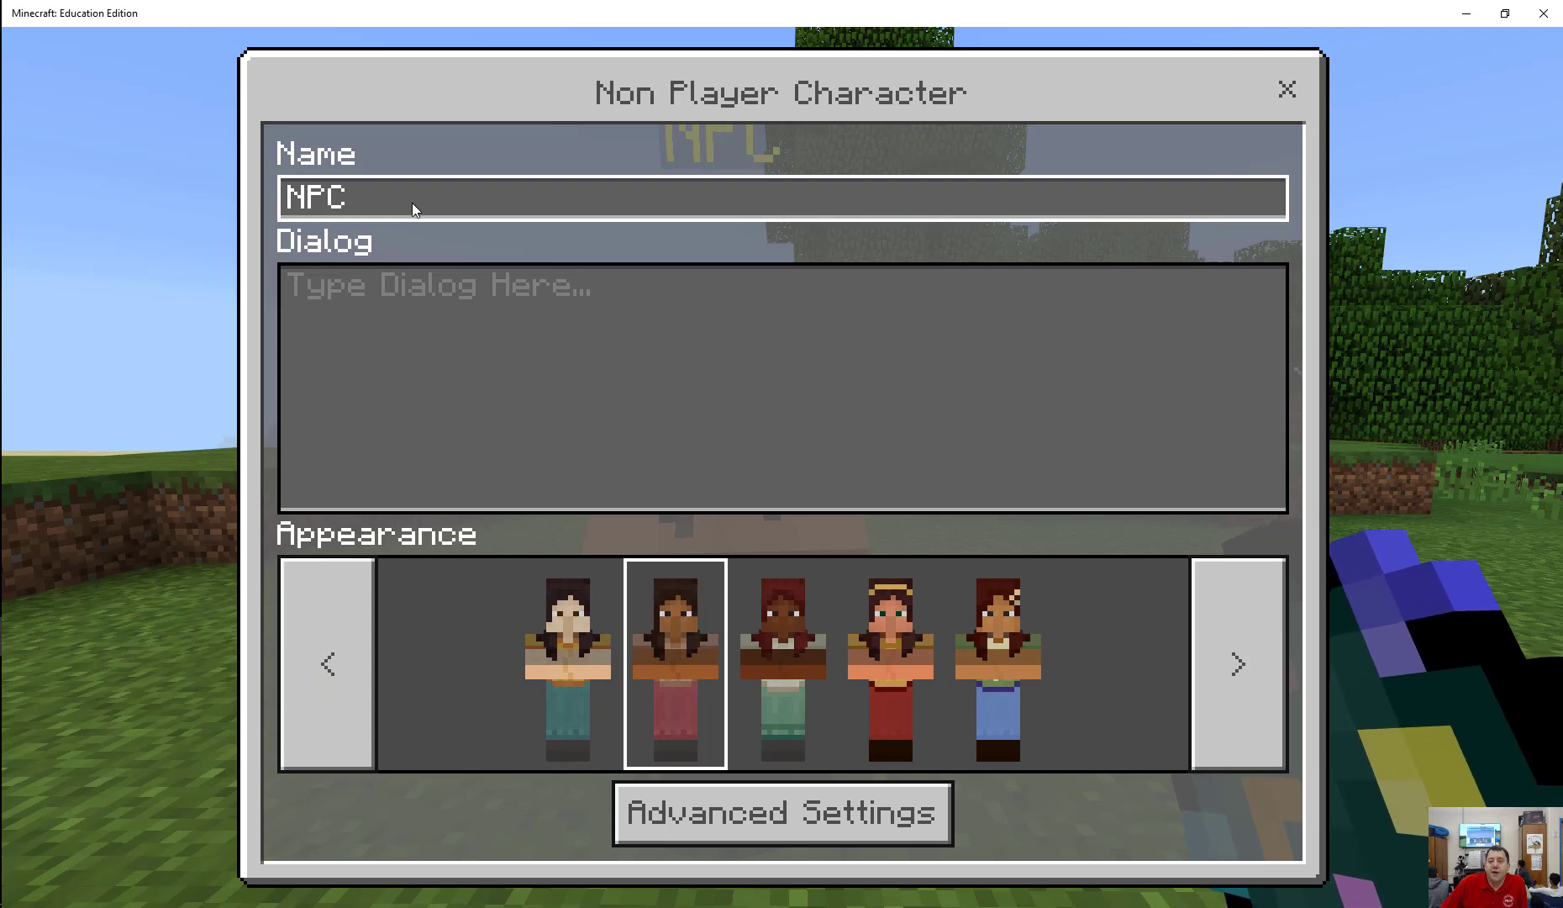
pyautogui.press('BackSpace')
pyautogui.press('BackSpace')
pyautogui.press('BackSpace')
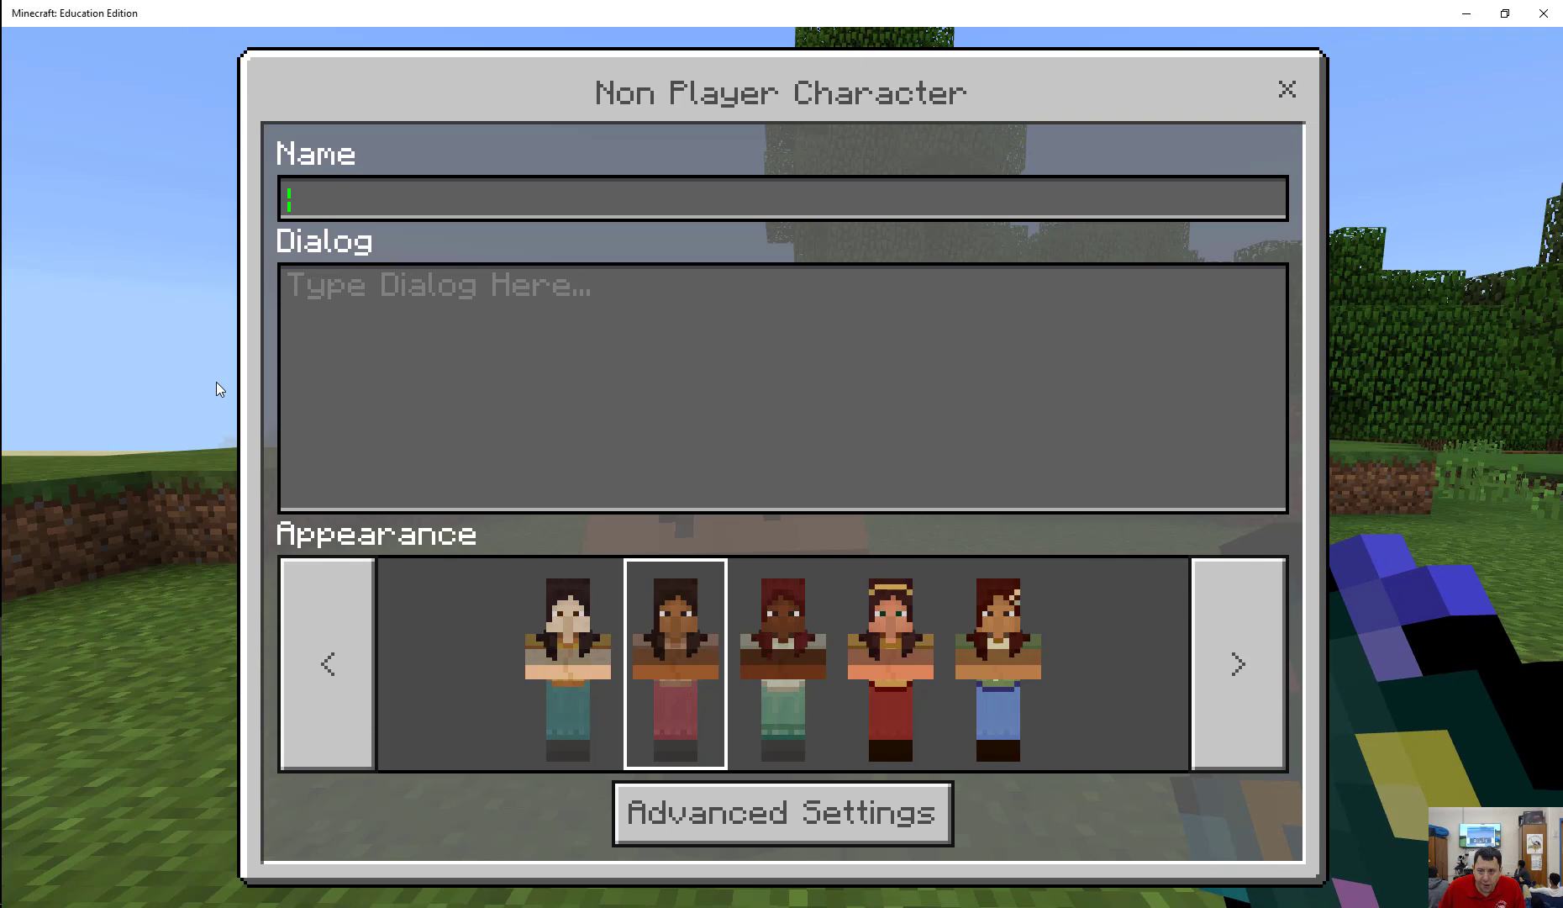
# - Name the NPC 'Josephine' and begin her dialog: 'Welcome traveler. You are about to embark upon quite an'
pyautogui.write('Josephine')
pyautogui.click(367, 472)
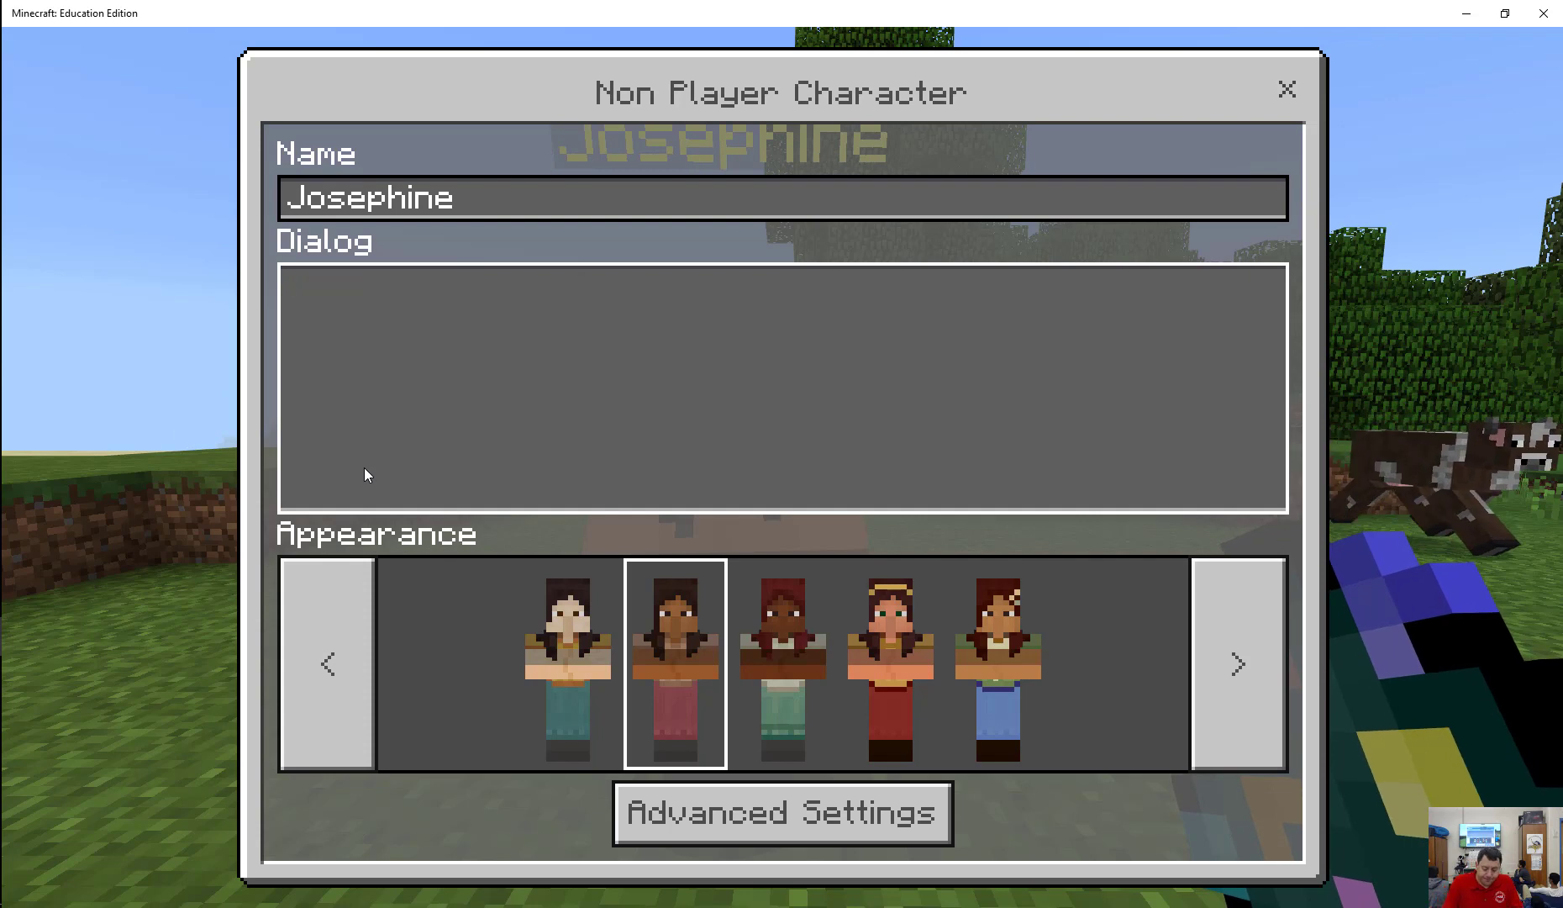
pyautogui.write('Welcome T')
pyautogui.press('BackSpace')
pyautogui.write('travle')
pyautogui.press('BackSpace')
pyautogui.press('BackSpace')
pyautogui.write('eler. You are about to embark upon')
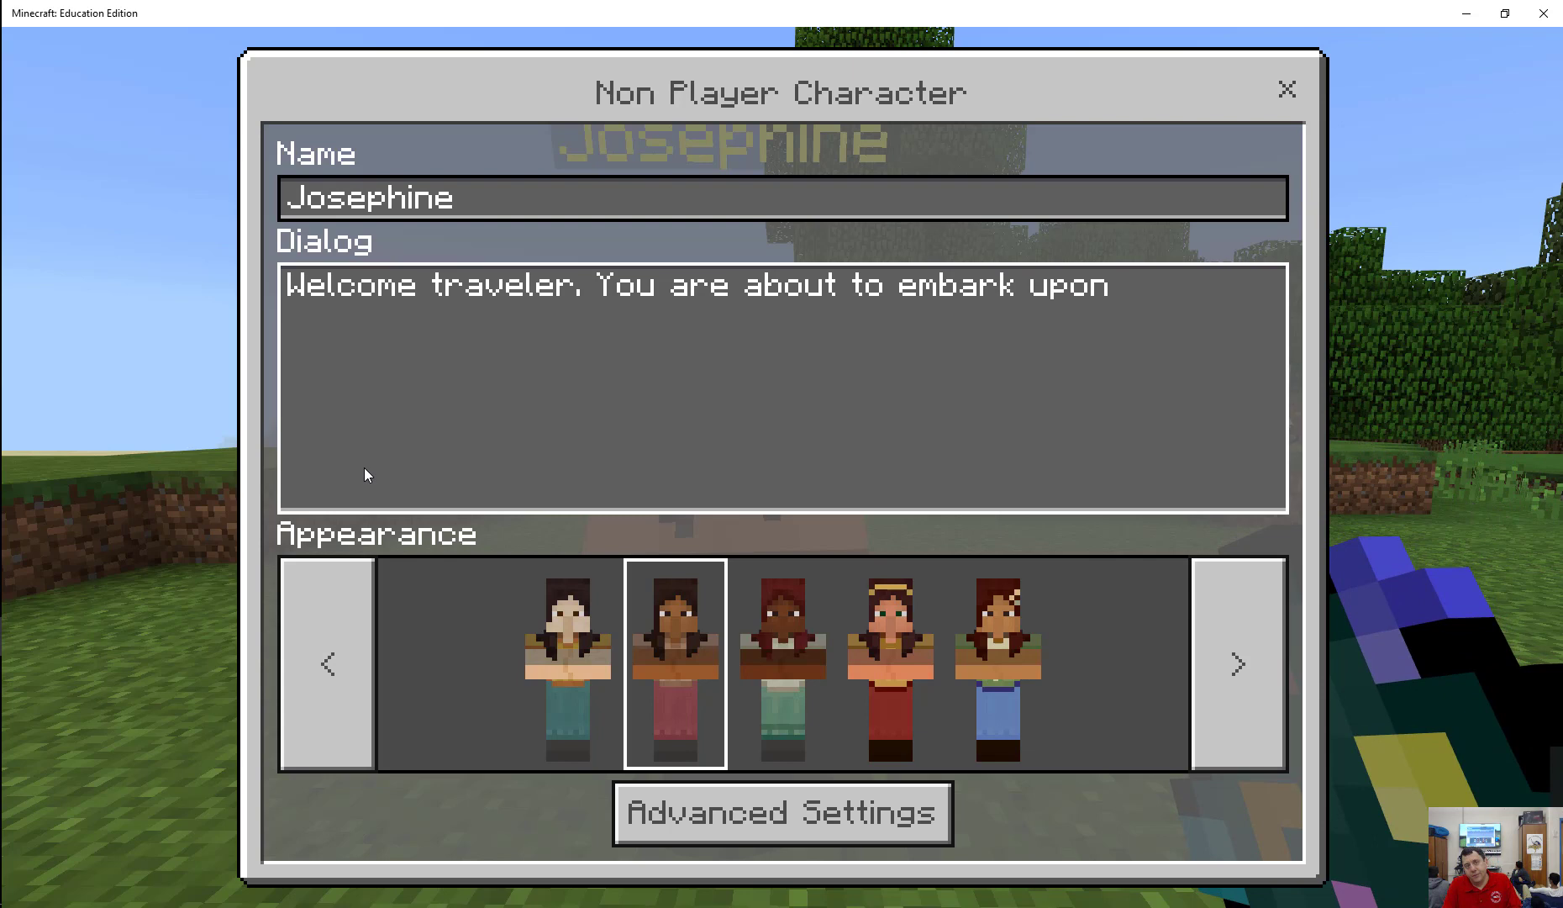
pyautogui.write(' quite aa')
pyautogui.press('BackSpace')
pyautogui.write('nn')
pyautogui.press('BackSpace')
# - Finish the dialog: 'adventure. To make sure you are ready, I have some weapons and armor for you.'
pyautogui.write('adv')
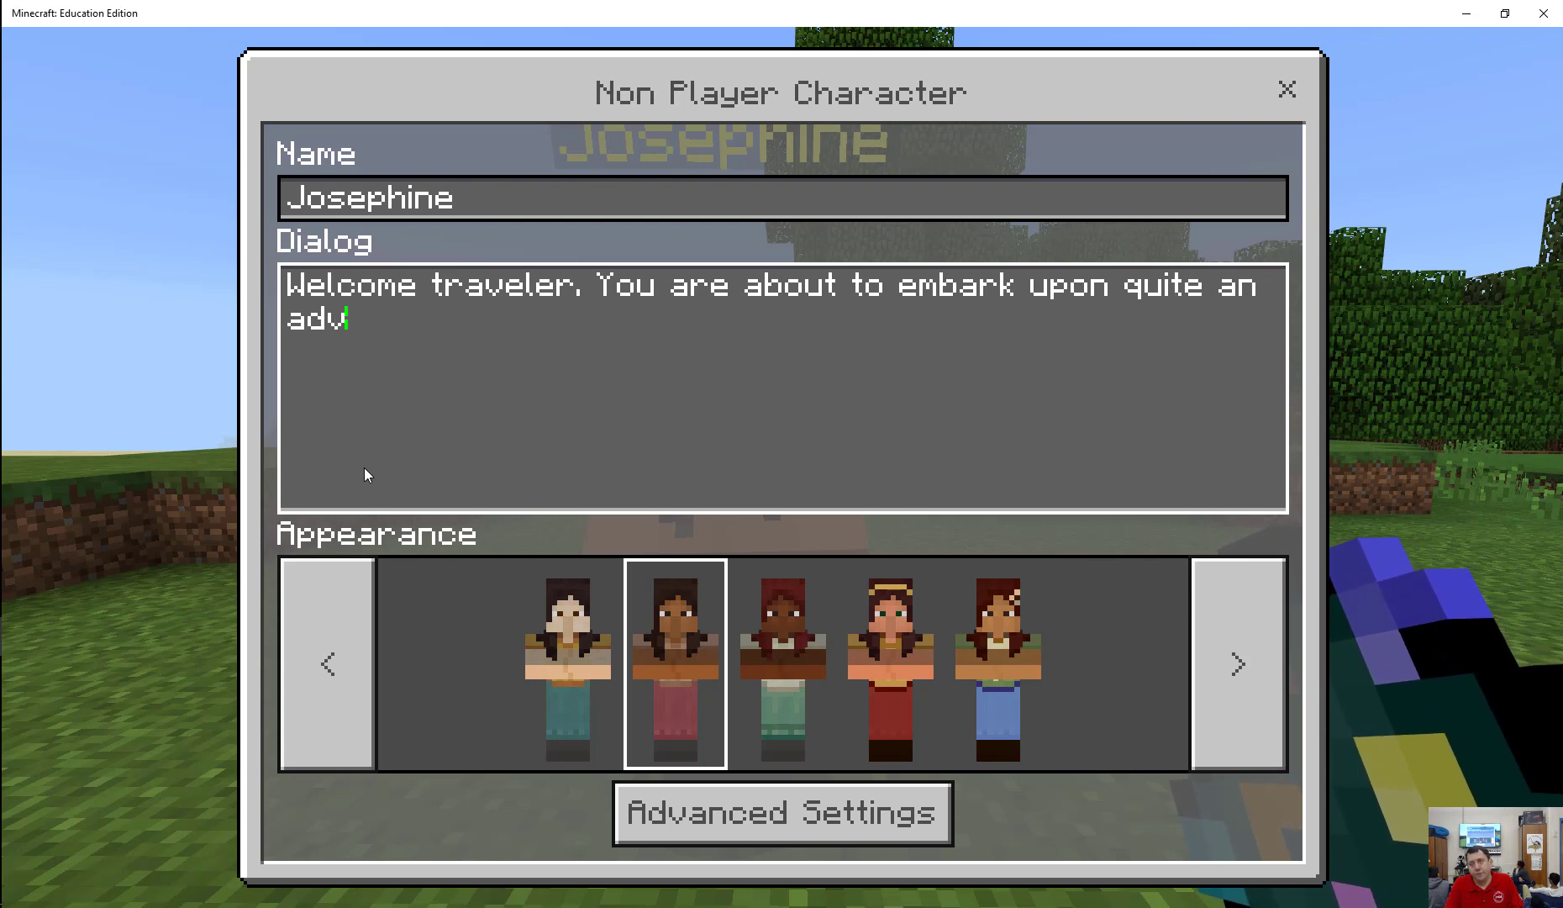
pyautogui.write('enture. To make su')
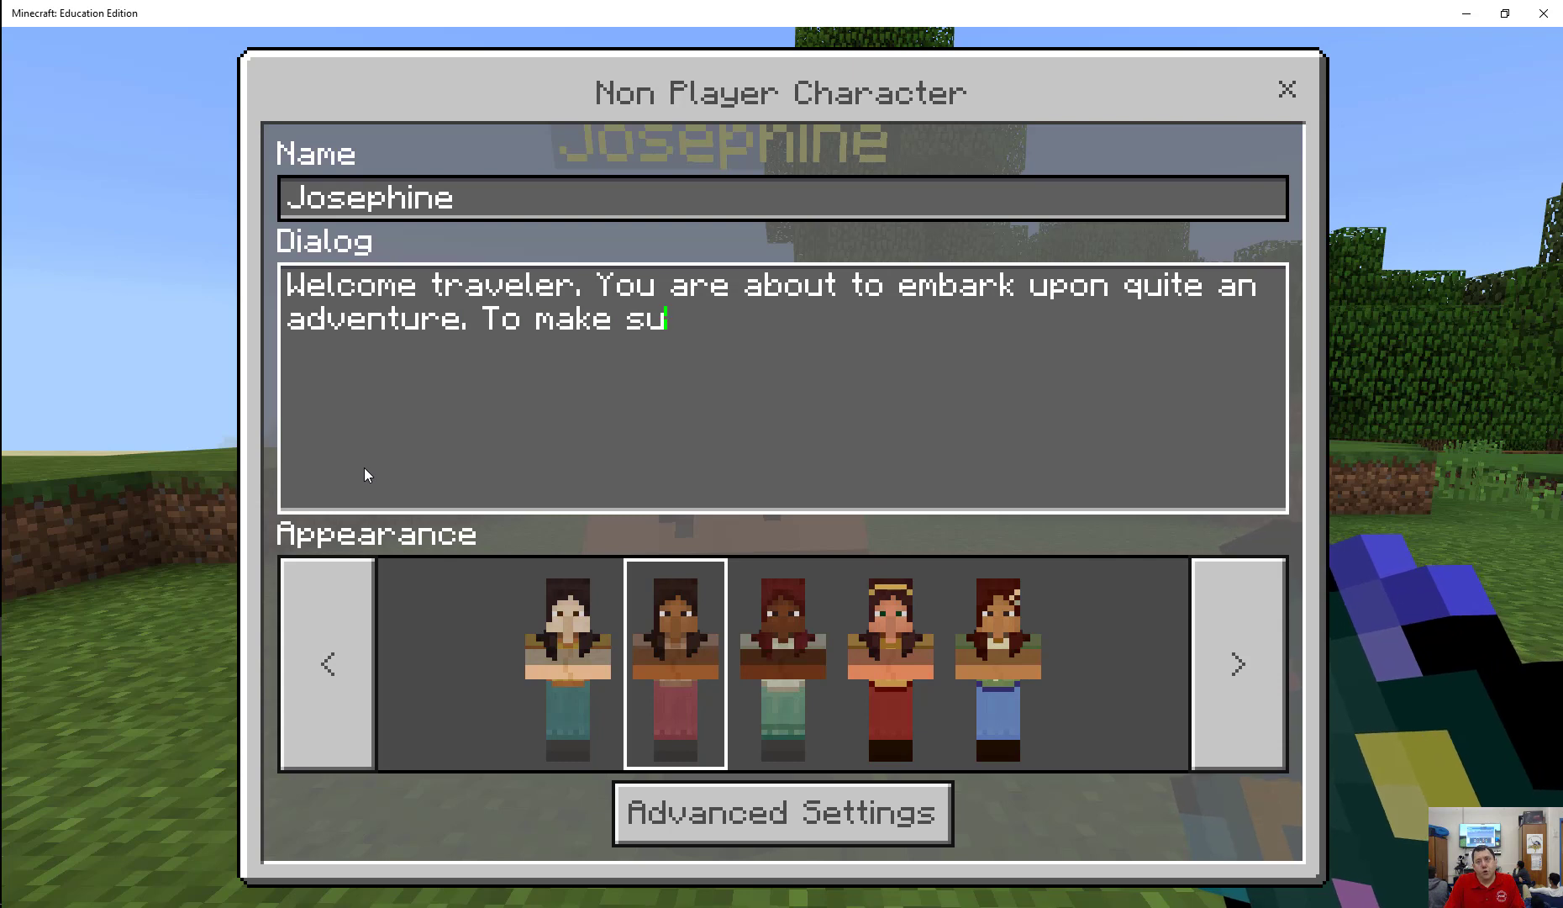
pyautogui.write('re you are ready, w')
pyautogui.press('BackSpace')
pyautogui.write('I w')
pyautogui.press('BackSpace')
pyautogui.write('have some')
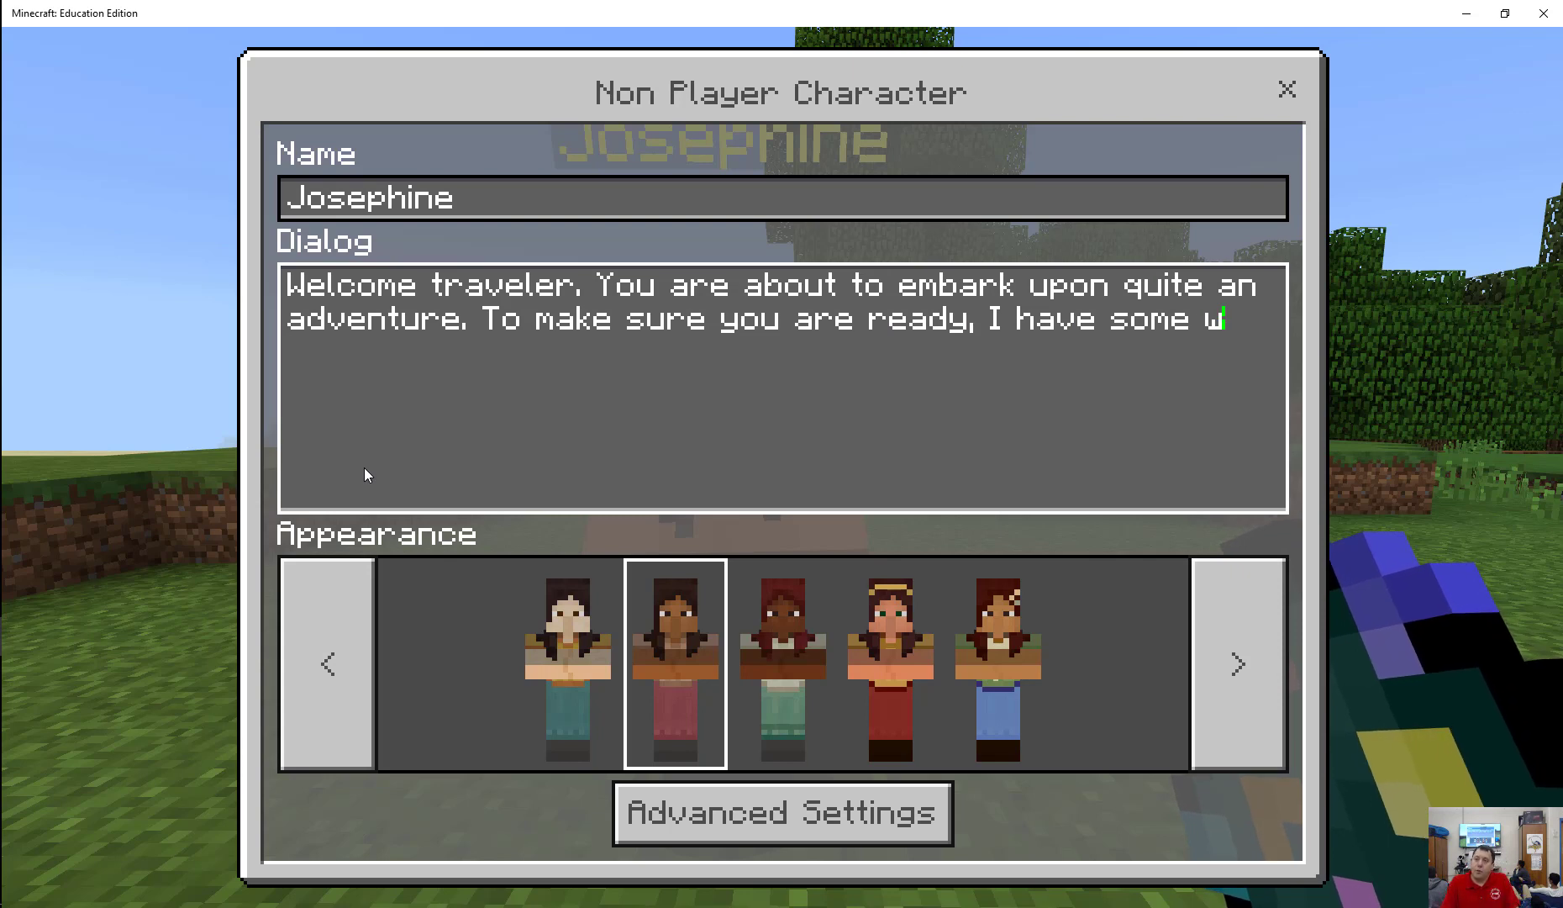
pyautogui.write(' weapons and armor for you.')
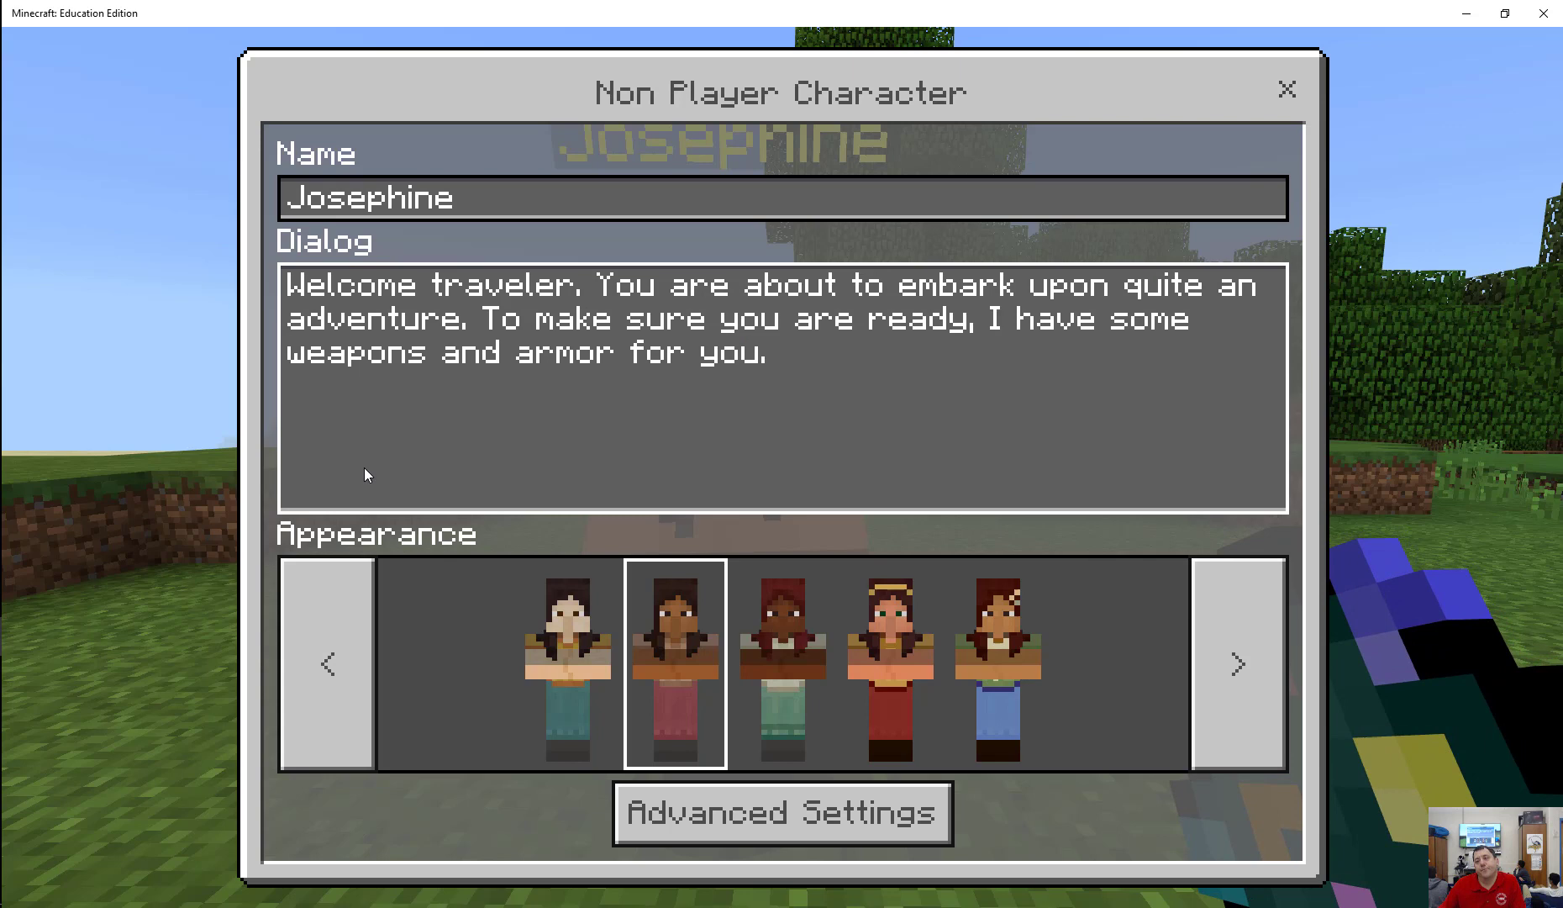
pyautogui.click(815, 819)
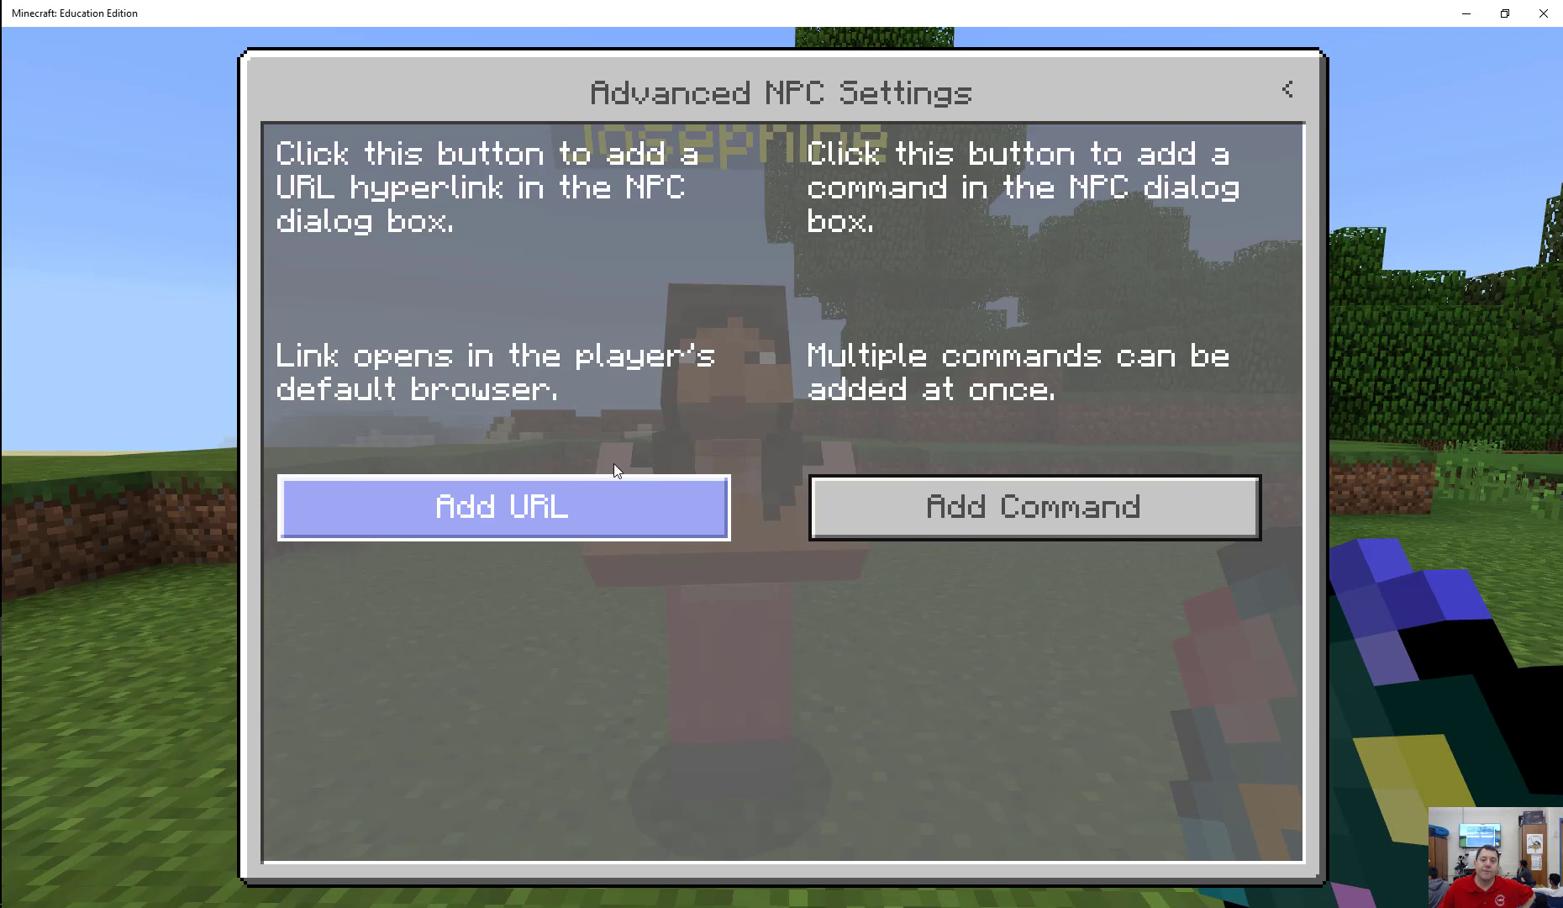
# - Add one blank command entry in the Advanced NPC Settings and select its field
pyautogui.click(1037, 517)
pyautogui.click(498, 269)
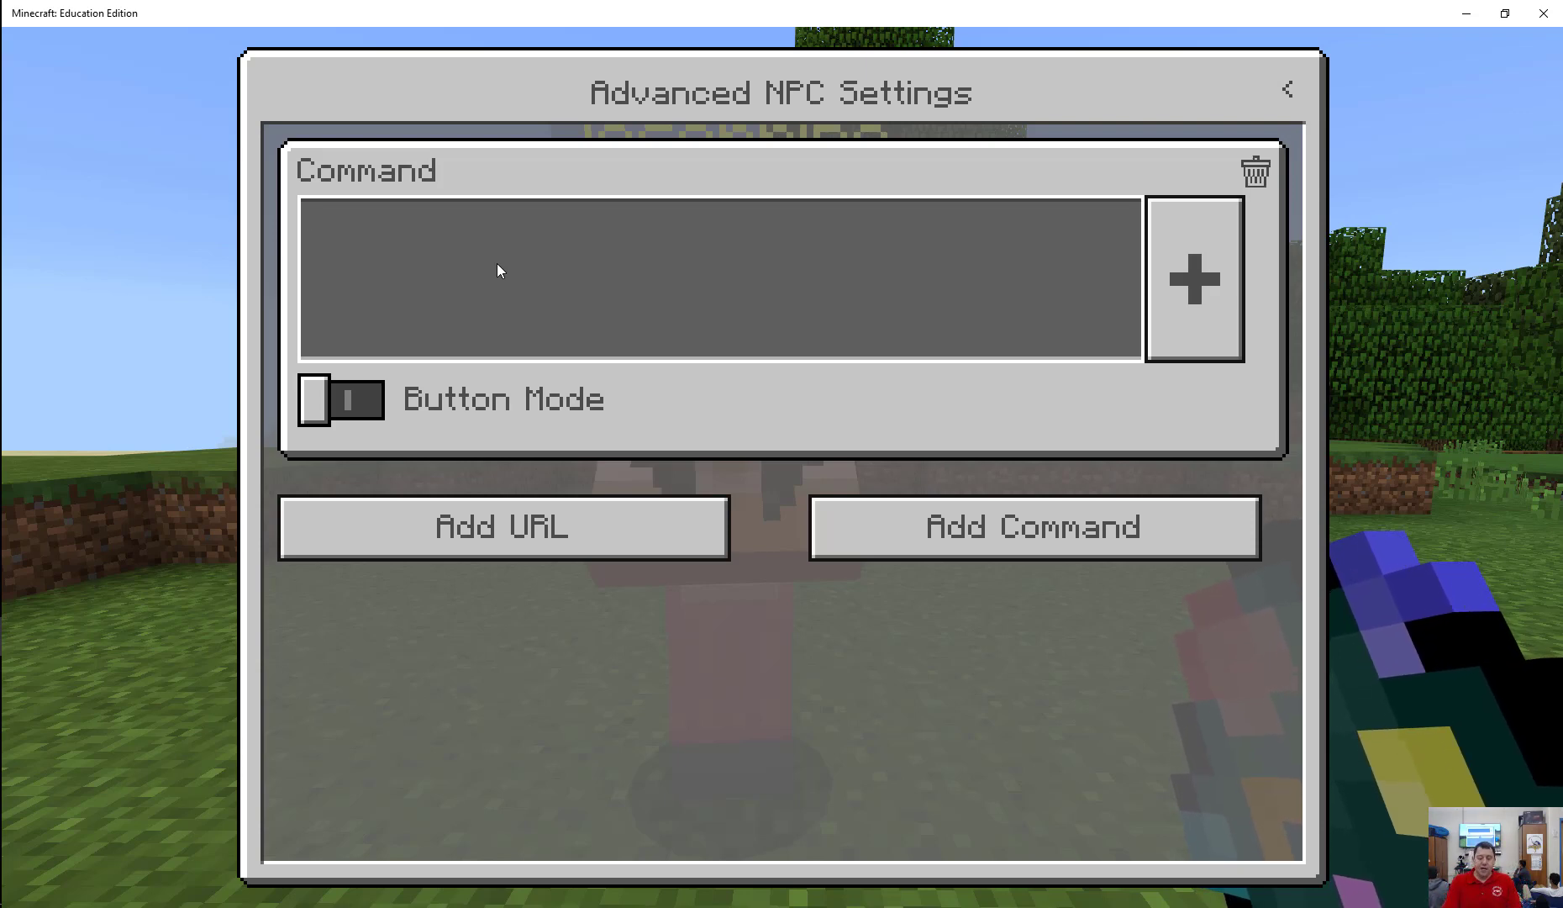
# - Enter 'give @p diamond_sword' as Josephine's first command
pyautogui.write('give ')
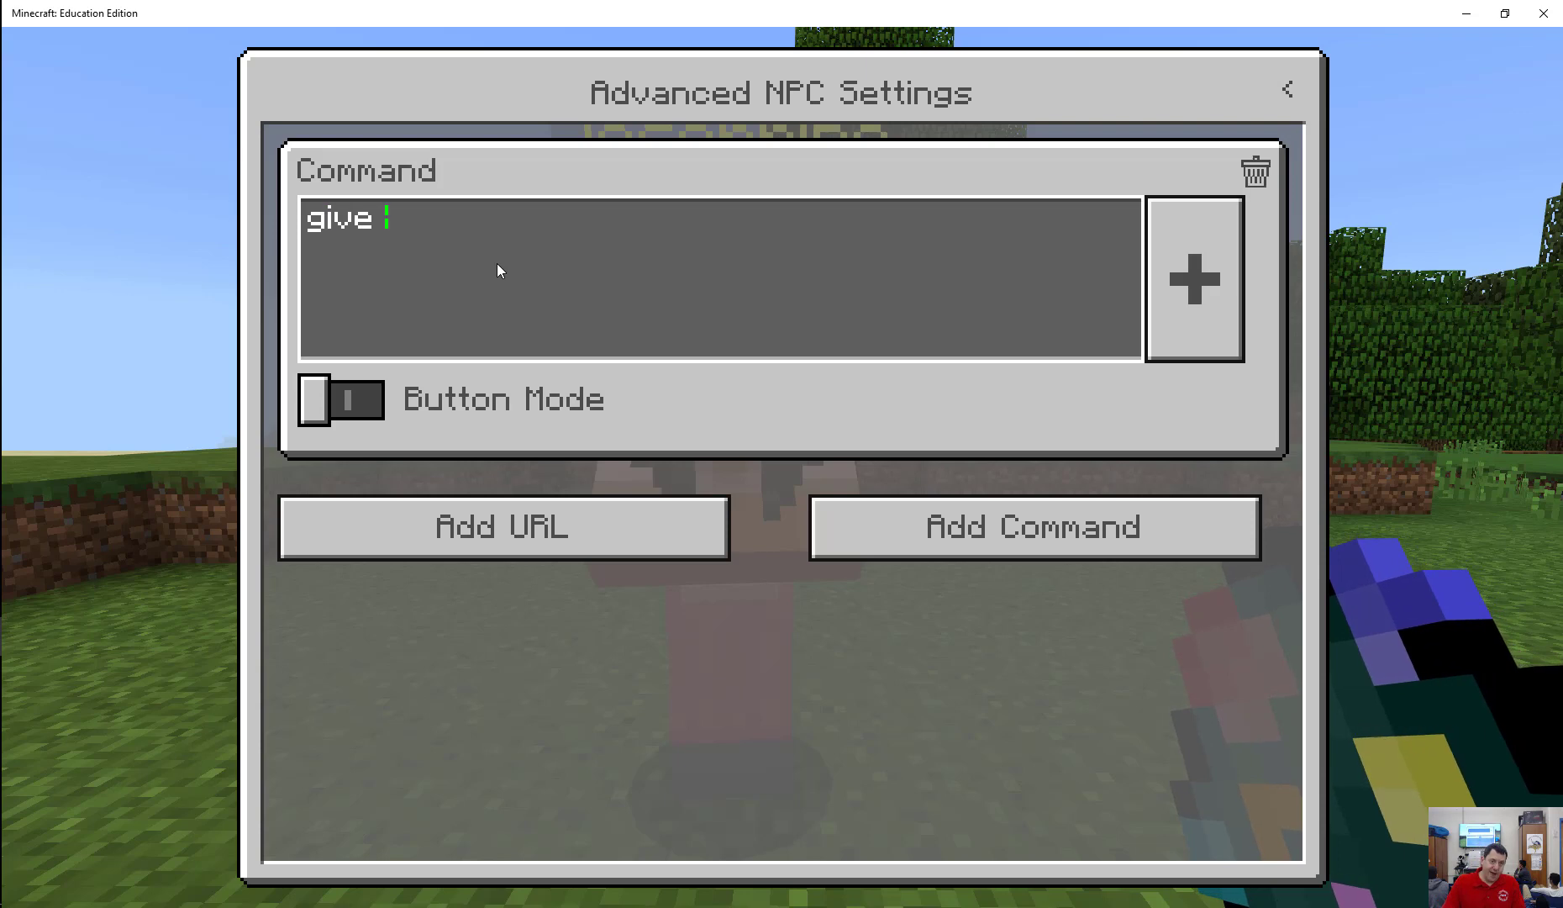
pyautogui.write('@p da')
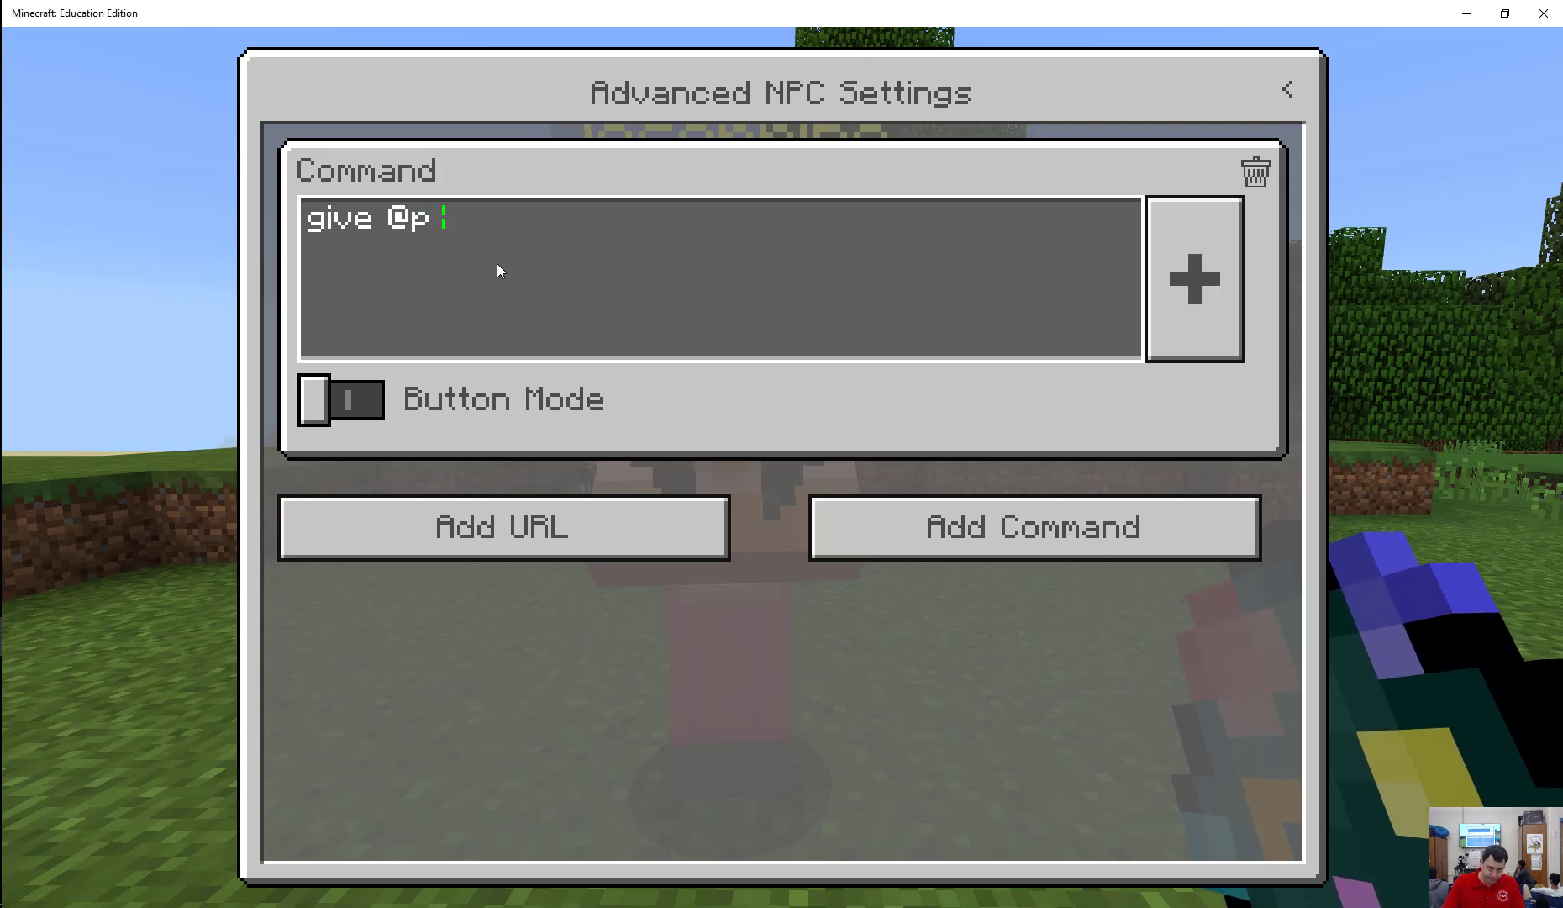
pyautogui.press('BackSpace')
pyautogui.write('iamond_sword')
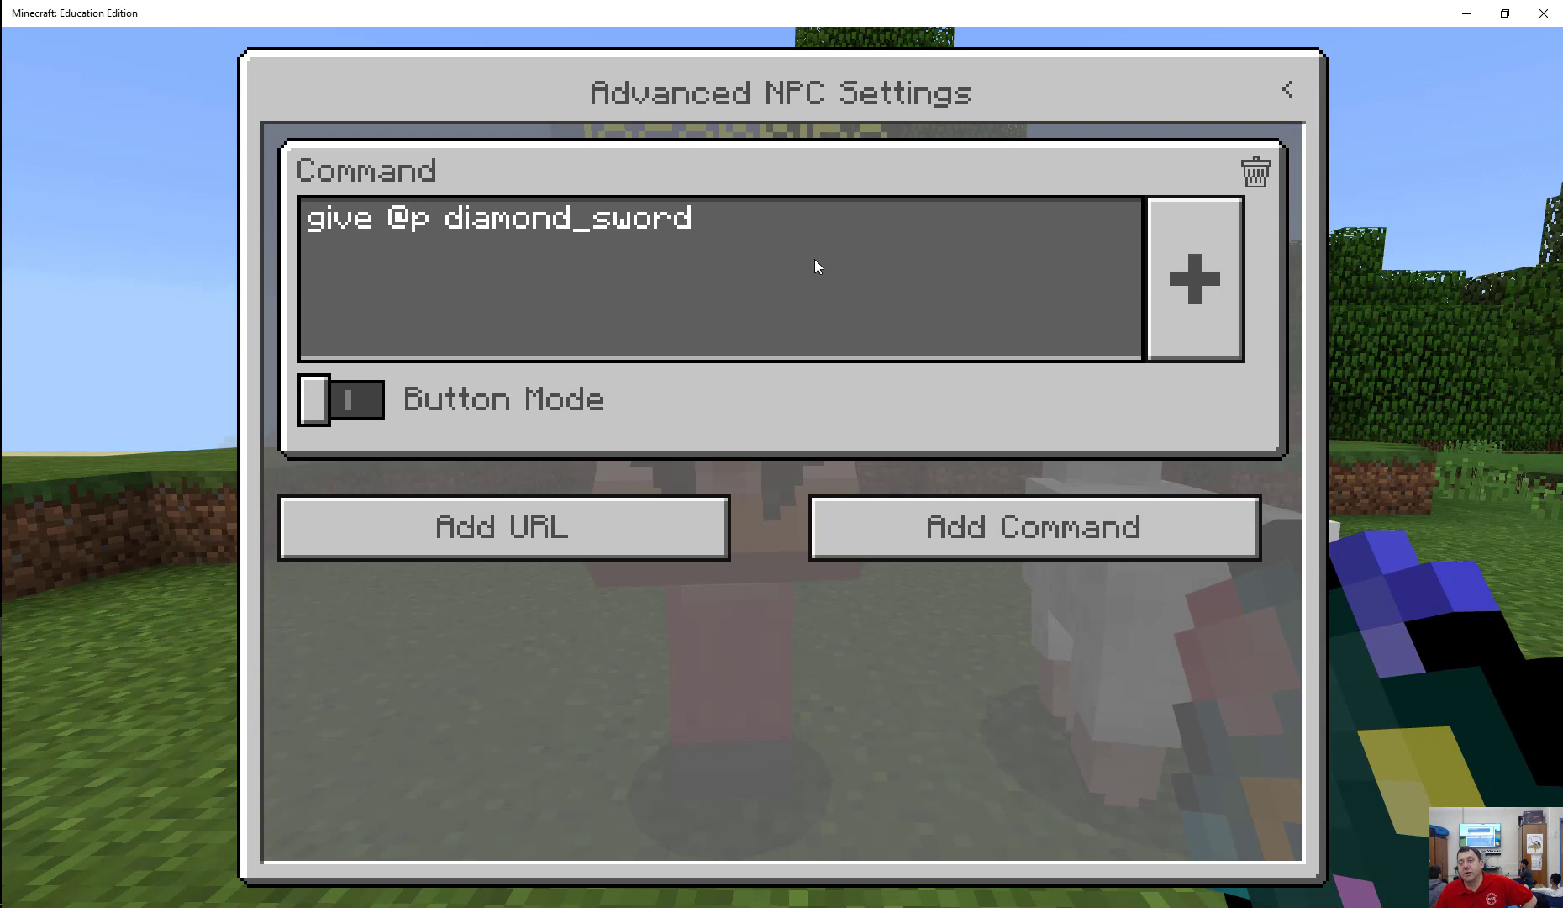
pyautogui.click(331, 400)
pyautogui.write('dia')
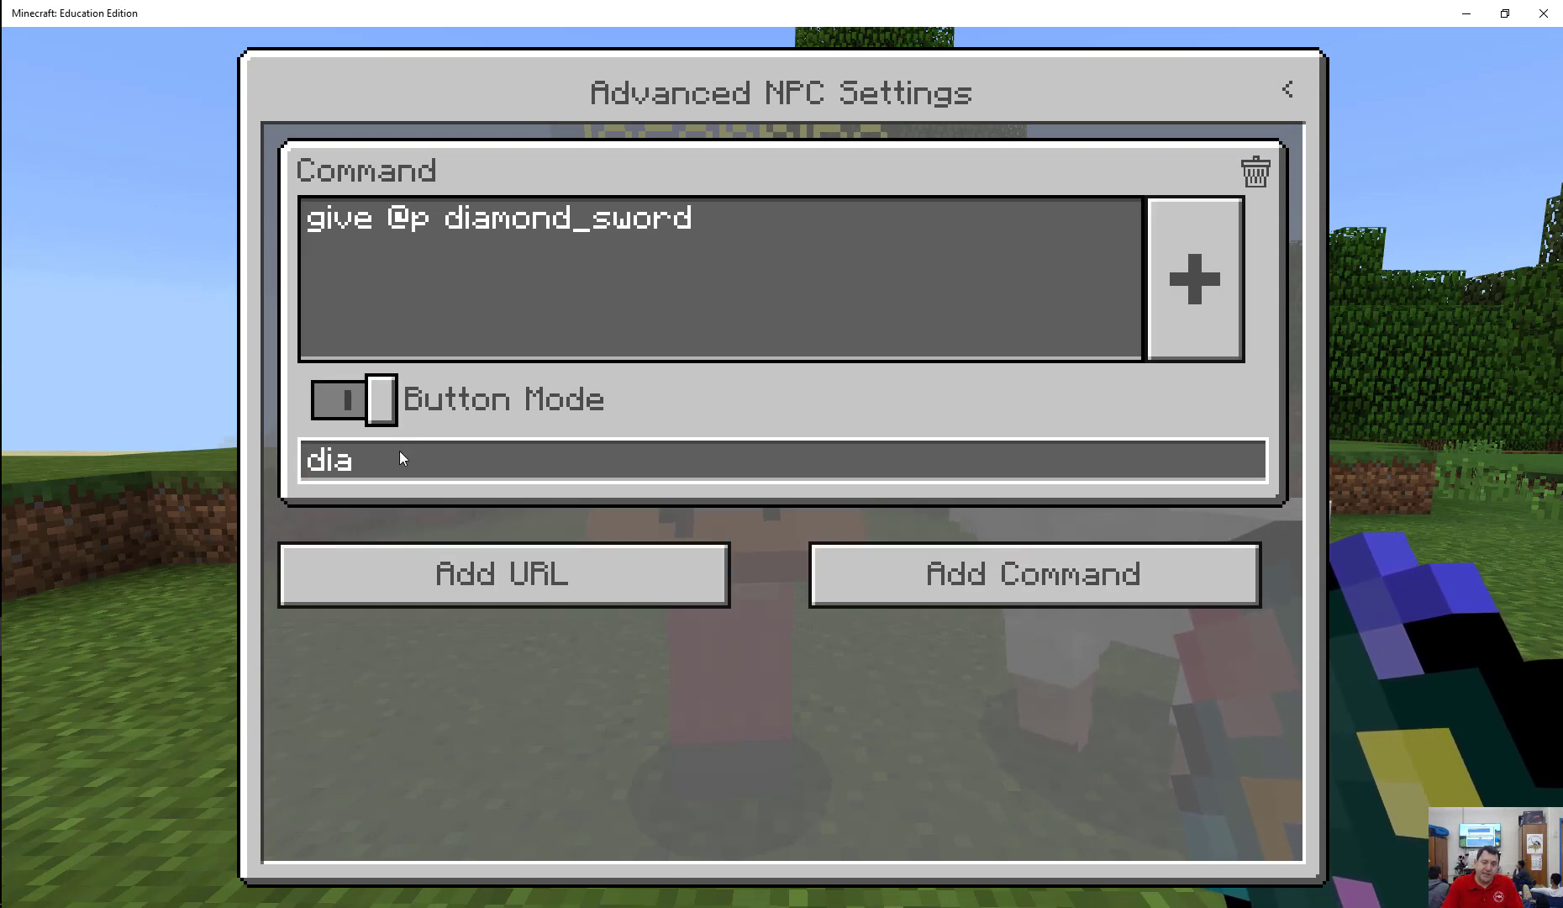
pyautogui.write('mond sword')
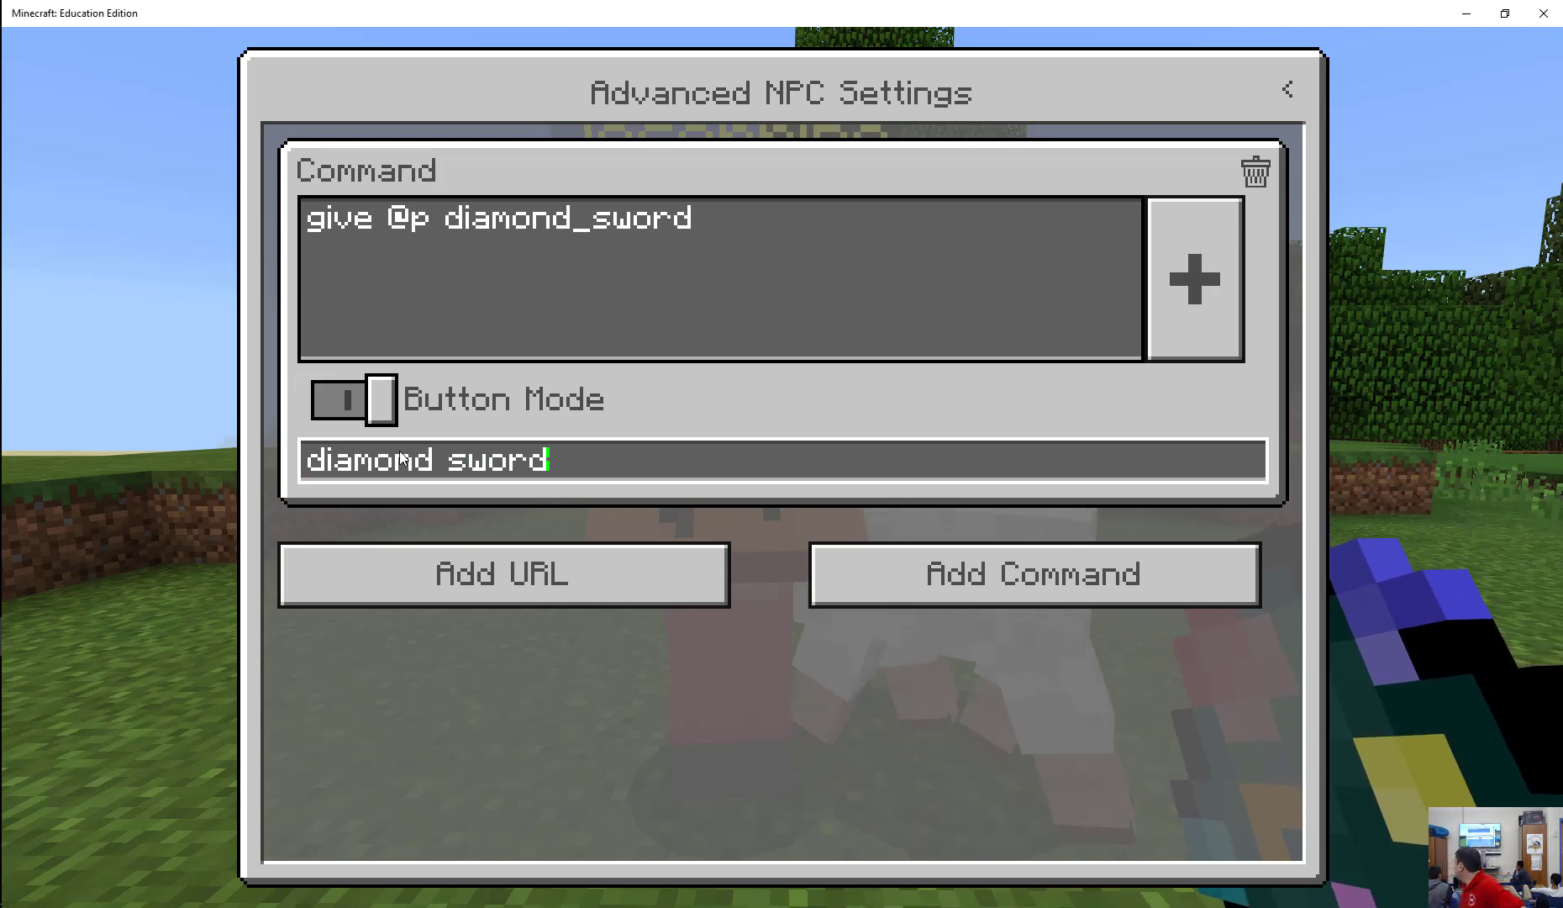
pyautogui.press('BackSpace')
pyautogui.press('BackSpace')
pyautogui.press('BackSpace')
pyautogui.press('BackSpace')
pyautogui.press('BackSpace')
pyautogui.press('BackSpace')
pyautogui.press('BackSpace')
pyautogui.press('BackSpace')
pyautogui.press('BackSpace')
pyautogui.press('BackSpace')
pyautogui.press('BackSpace')
pyautogui.press('BackSpace')
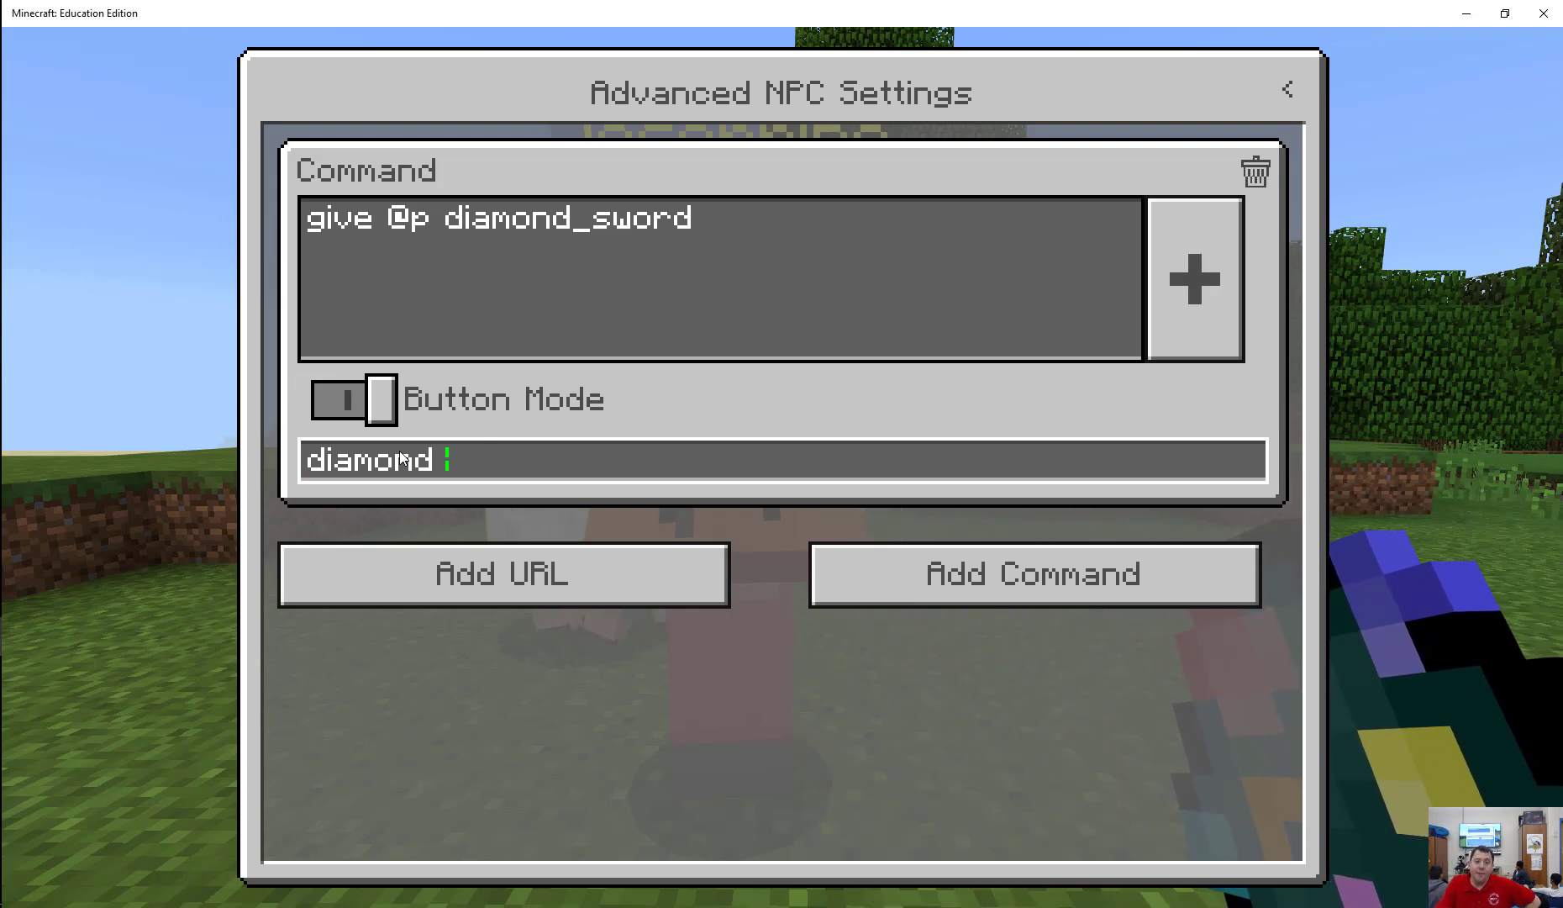
pyautogui.press('BackSpace')
pyautogui.click(363, 416)
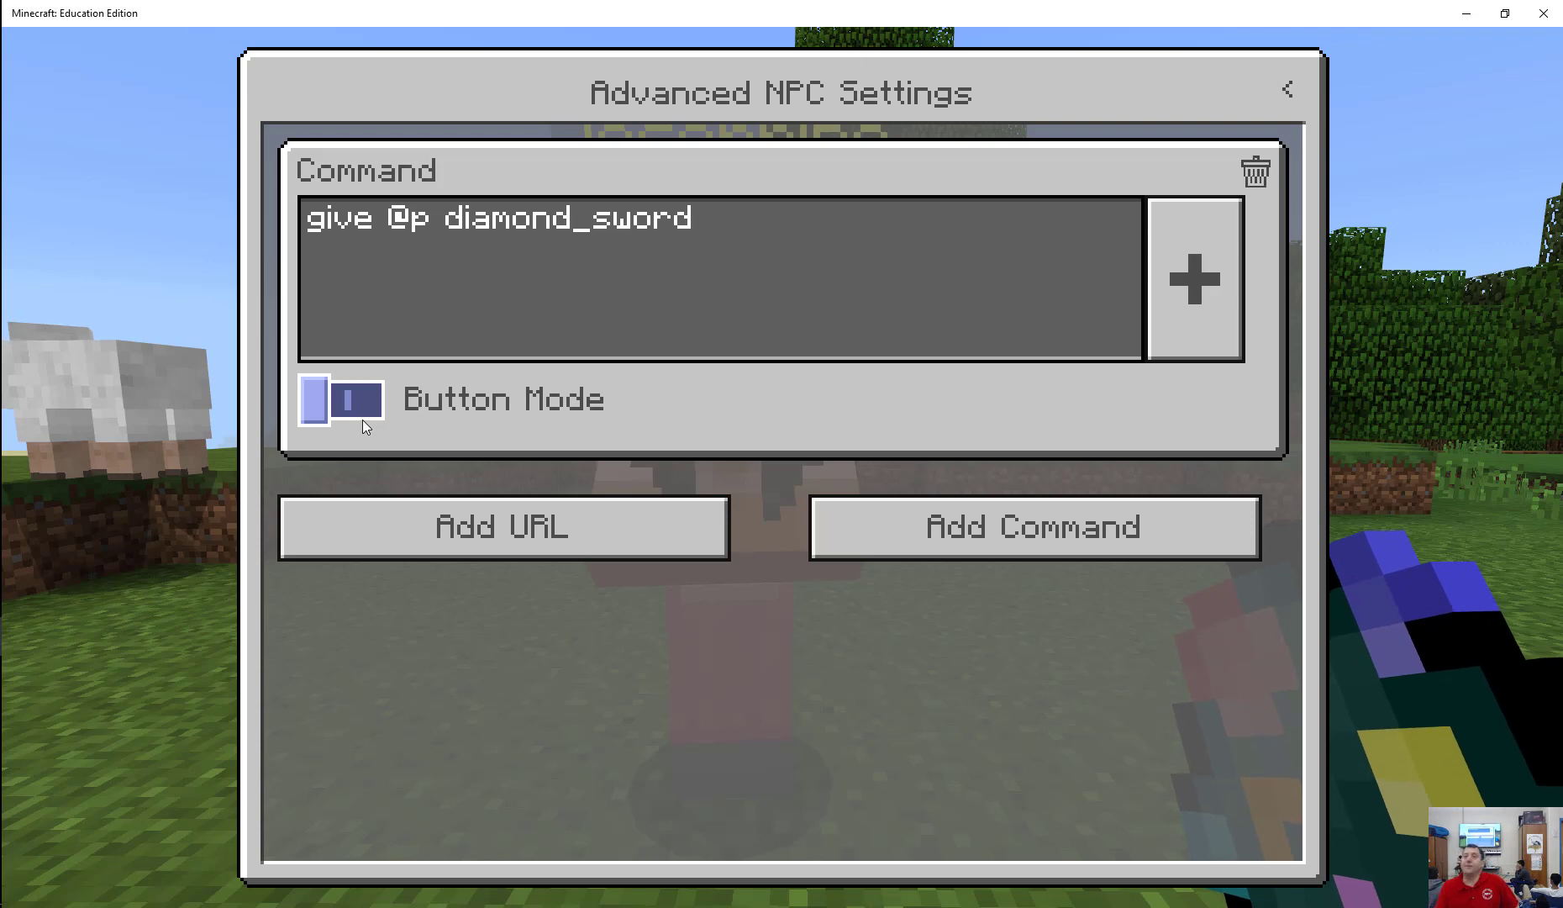
# - Add a second command, 'give @p diamond_chestplate'
pyautogui.click(966, 536)
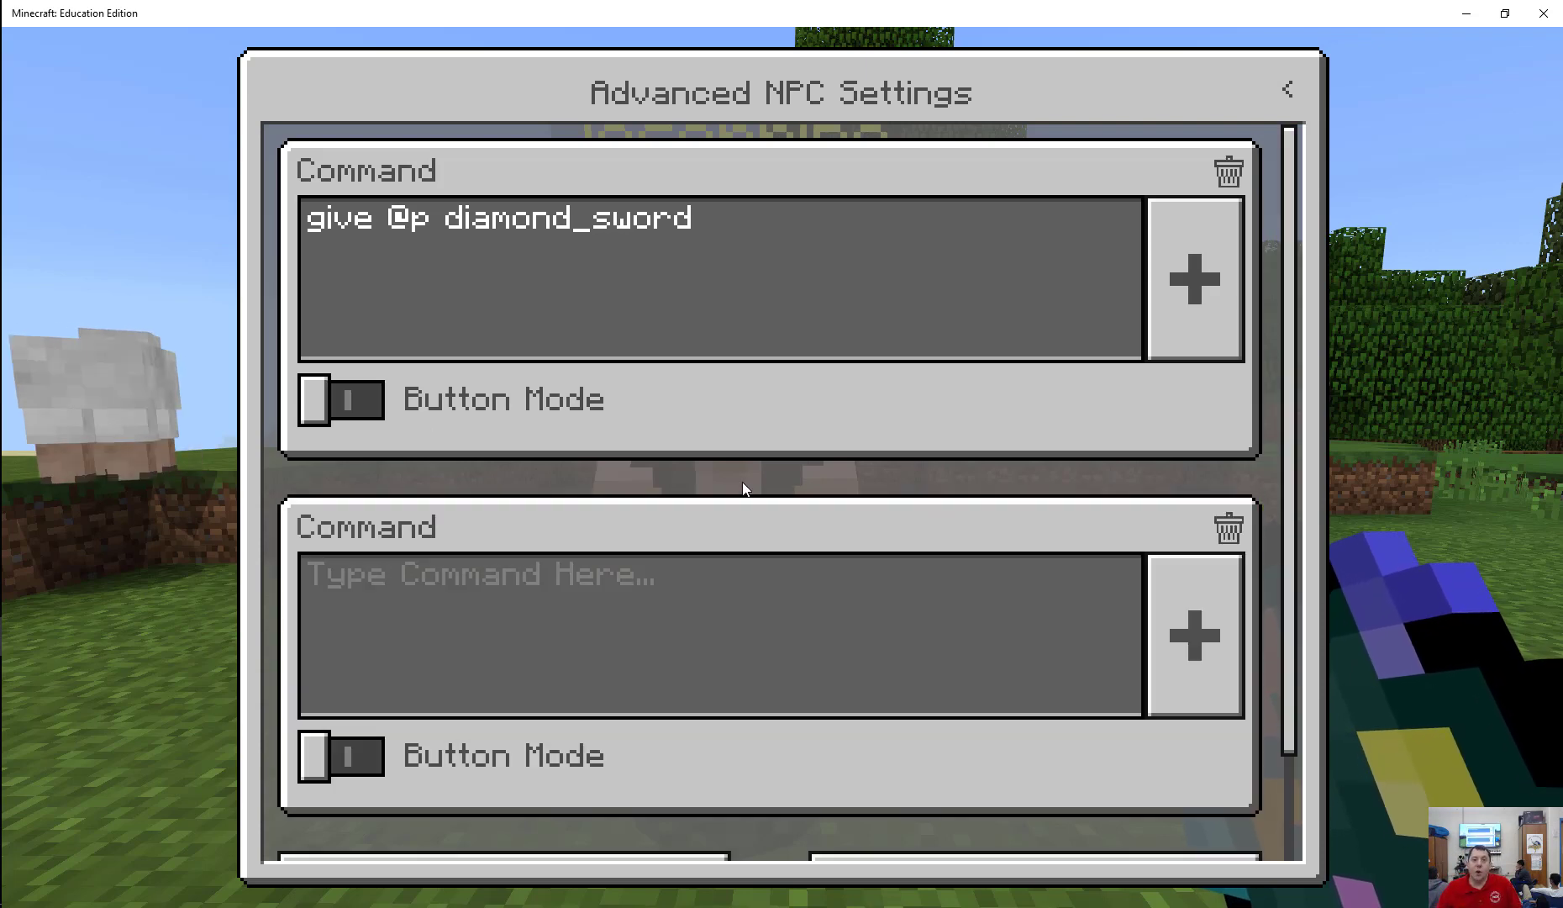
pyautogui.click(664, 567)
pyautogui.write('give @p diamond_')
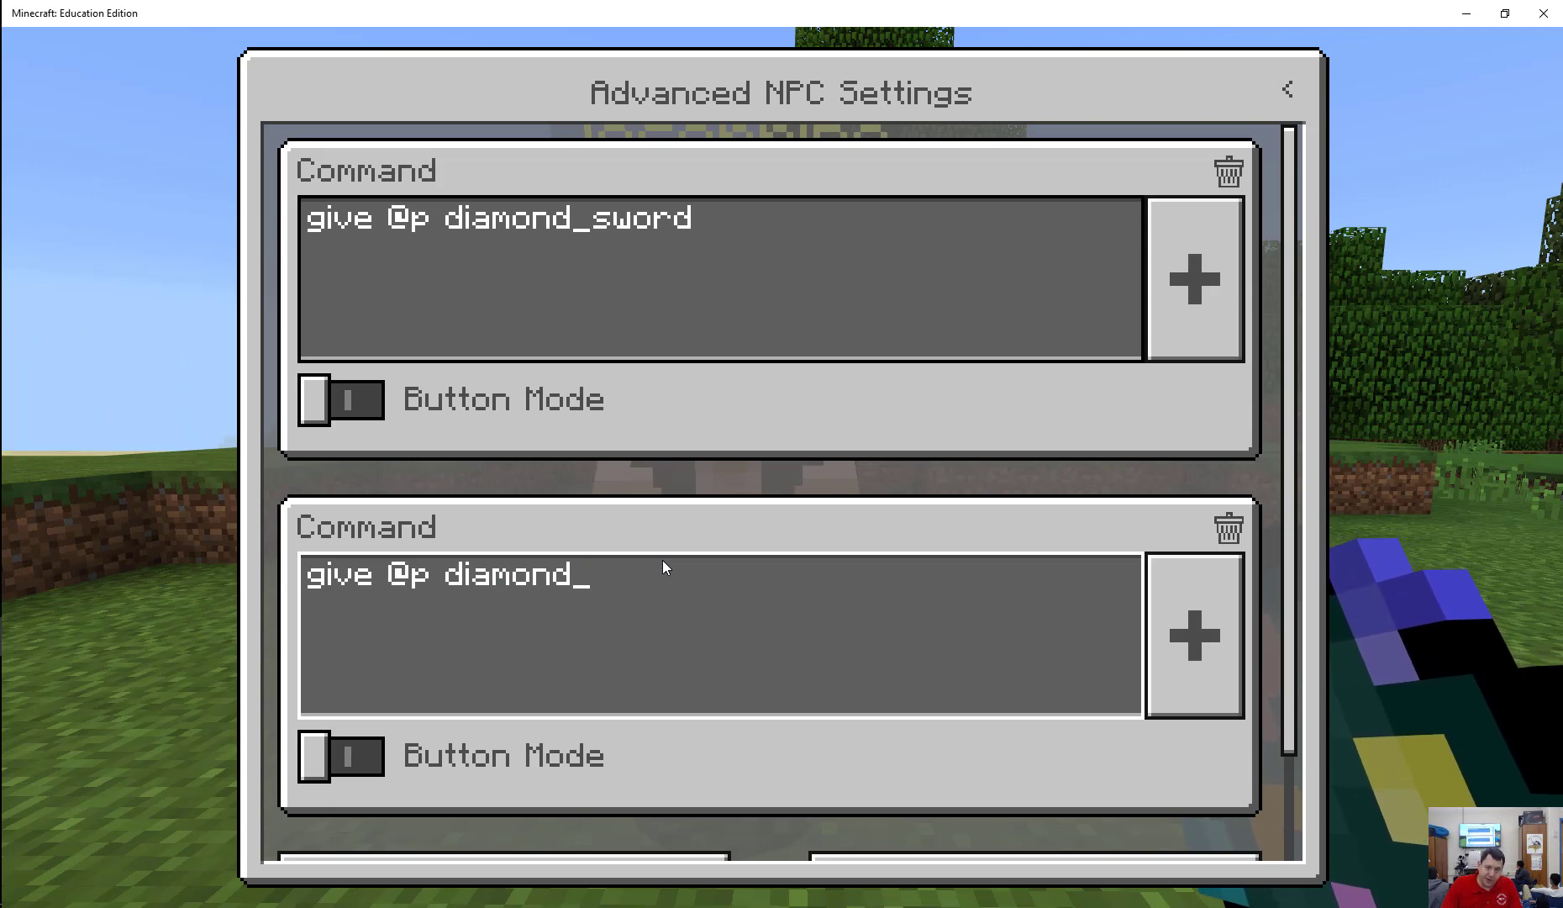
pyautogui.write('chestplate')
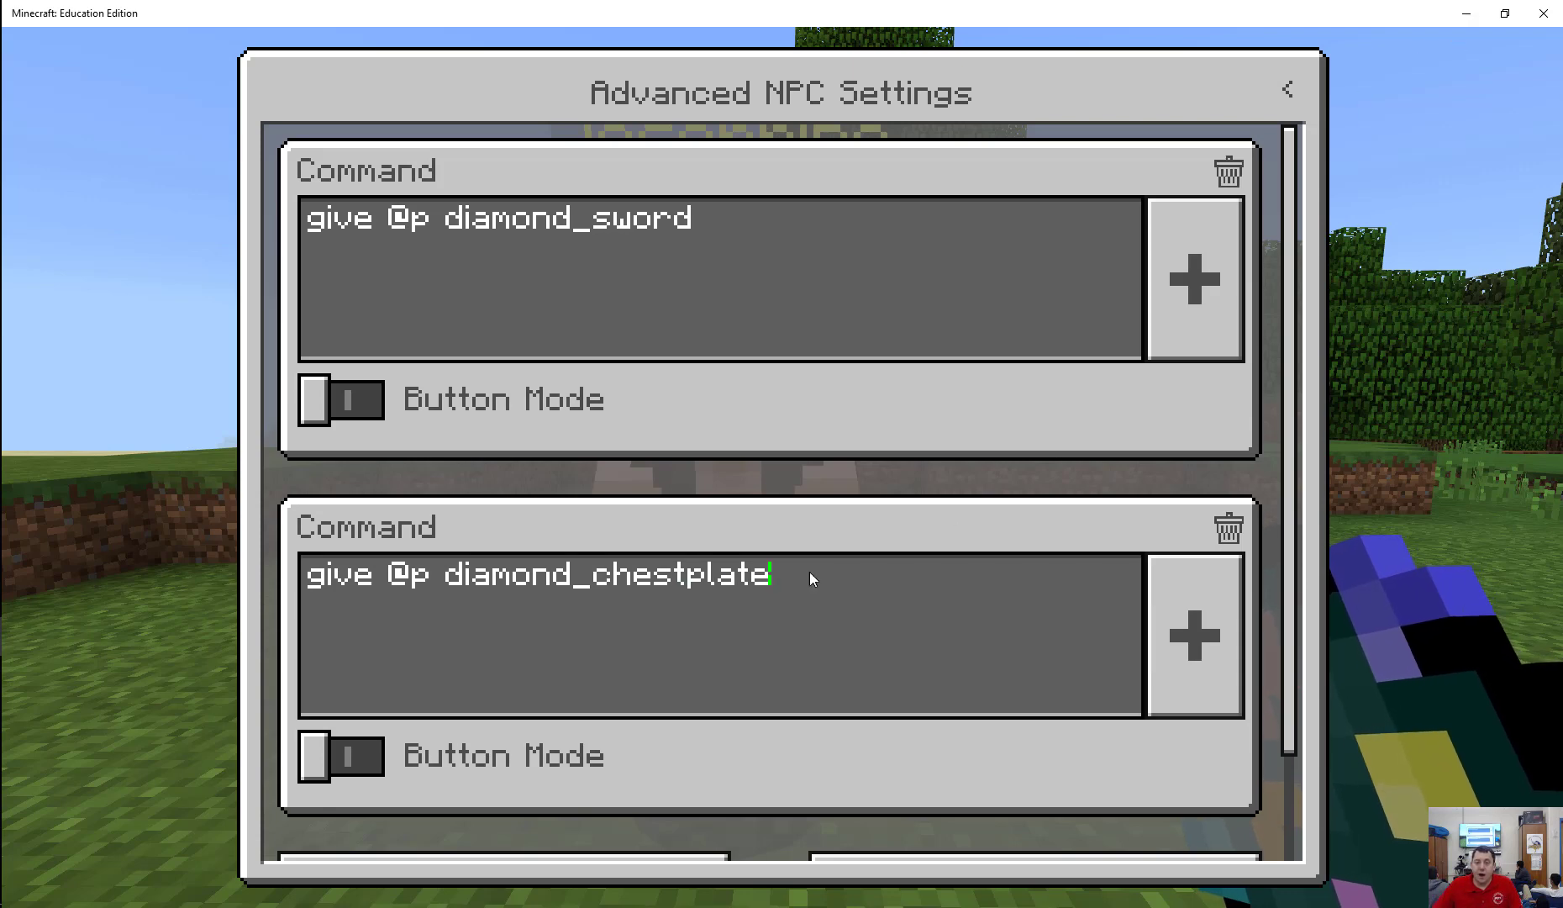
# - Add a third, blank command entry and select its field
pyautogui.scroll(-3, 840, 759)
pyautogui.click(841, 759)
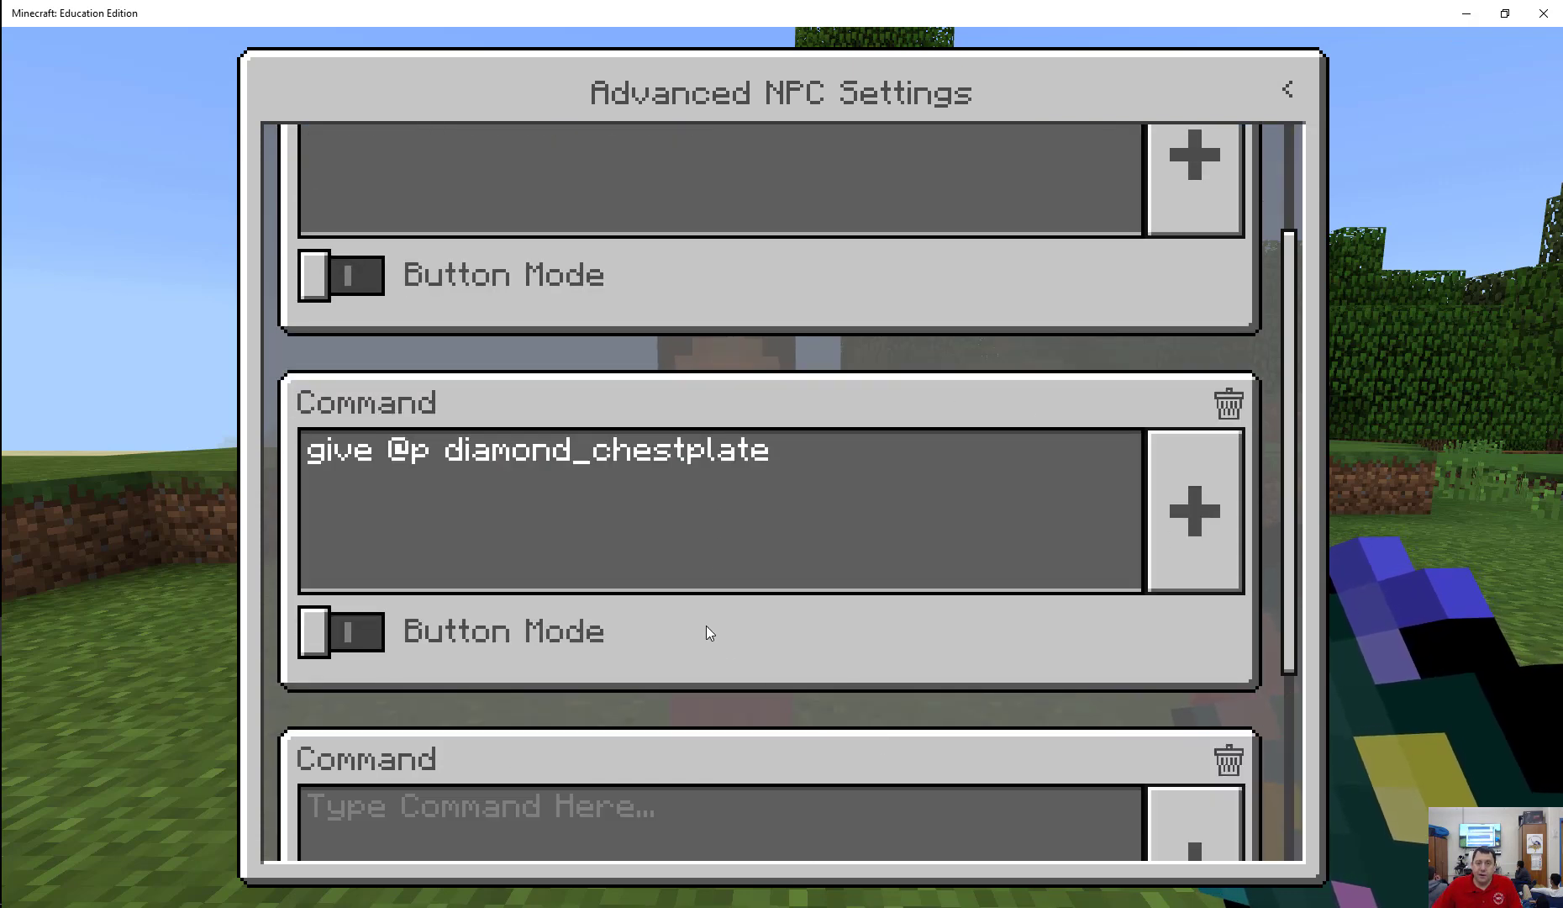
pyautogui.click(600, 794)
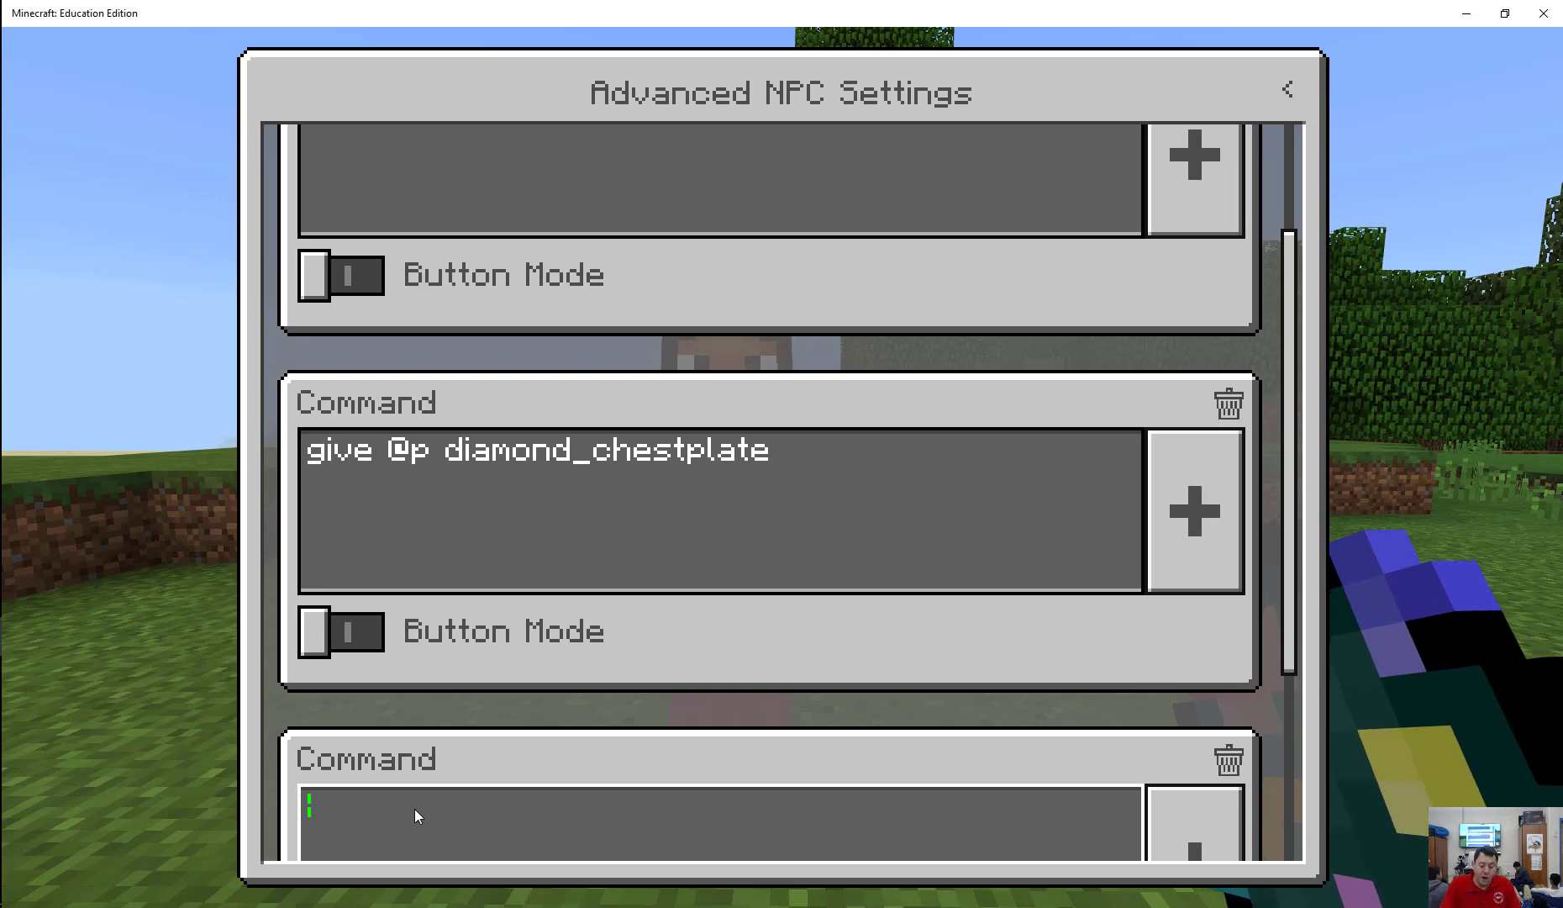
# - Set the third command to 'give @p diamond_helmet', replacing the mistyped boots
pyautogui.write('give @')
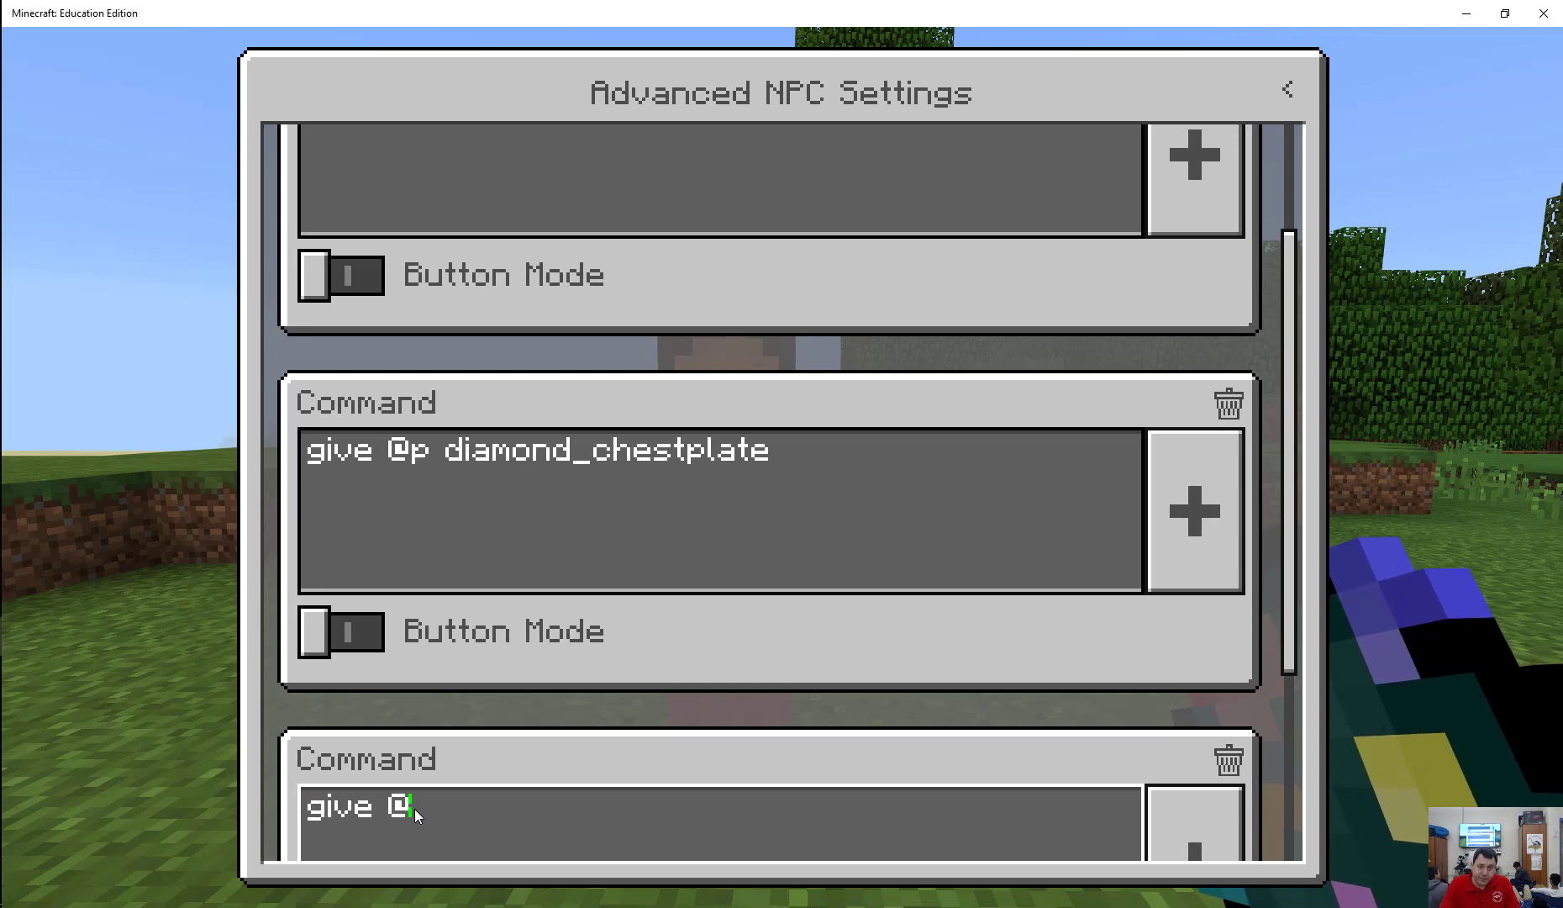
pyautogui.write('p')
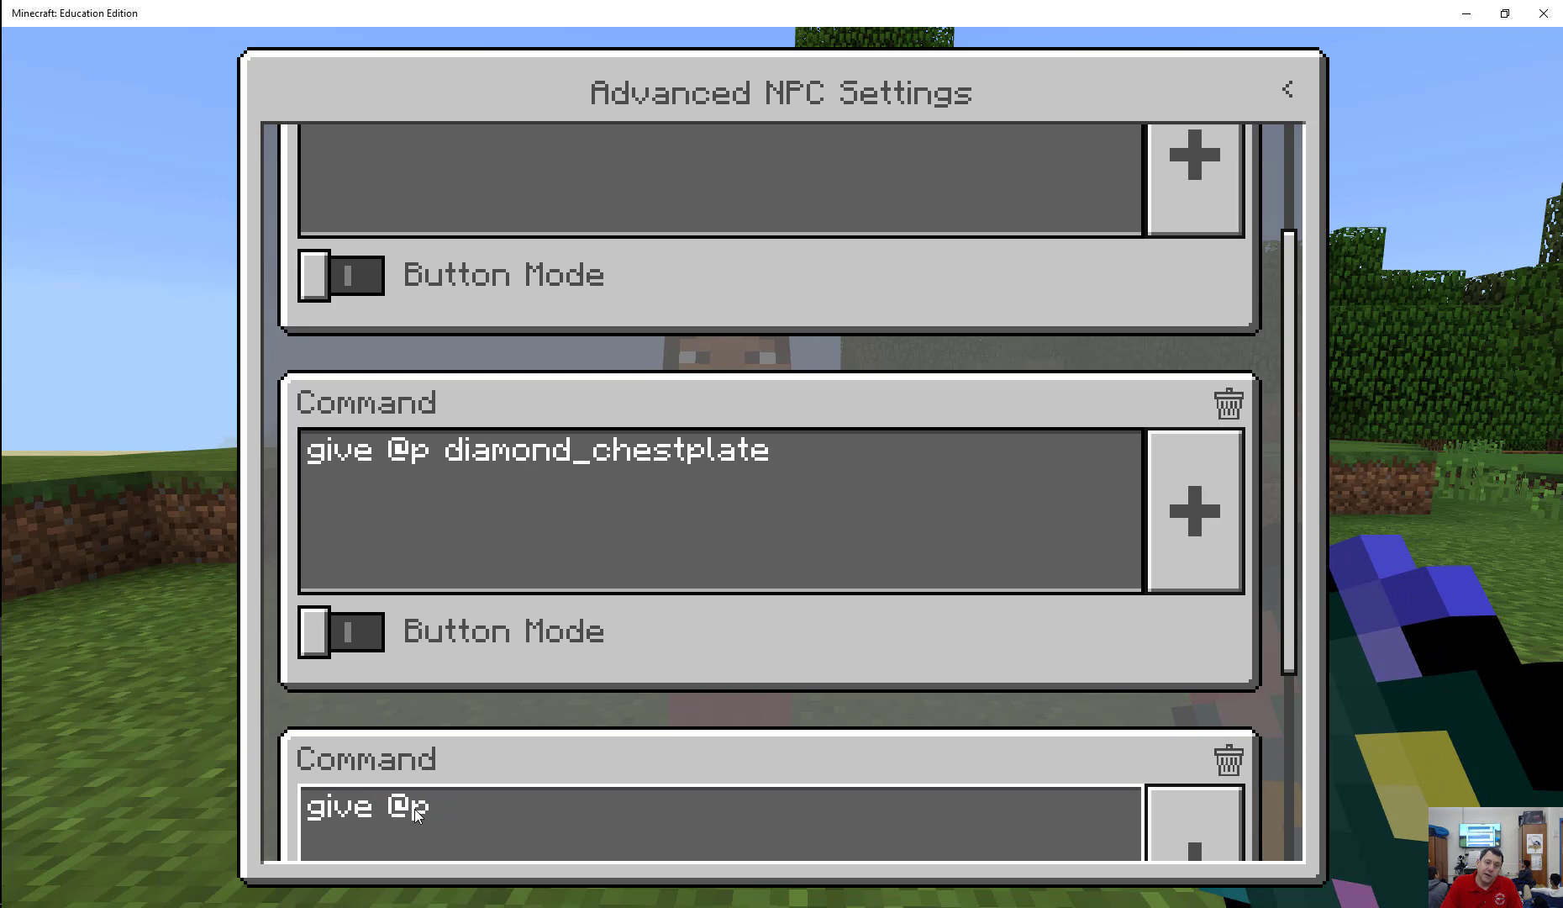
pyautogui.write(' diamond_boots')
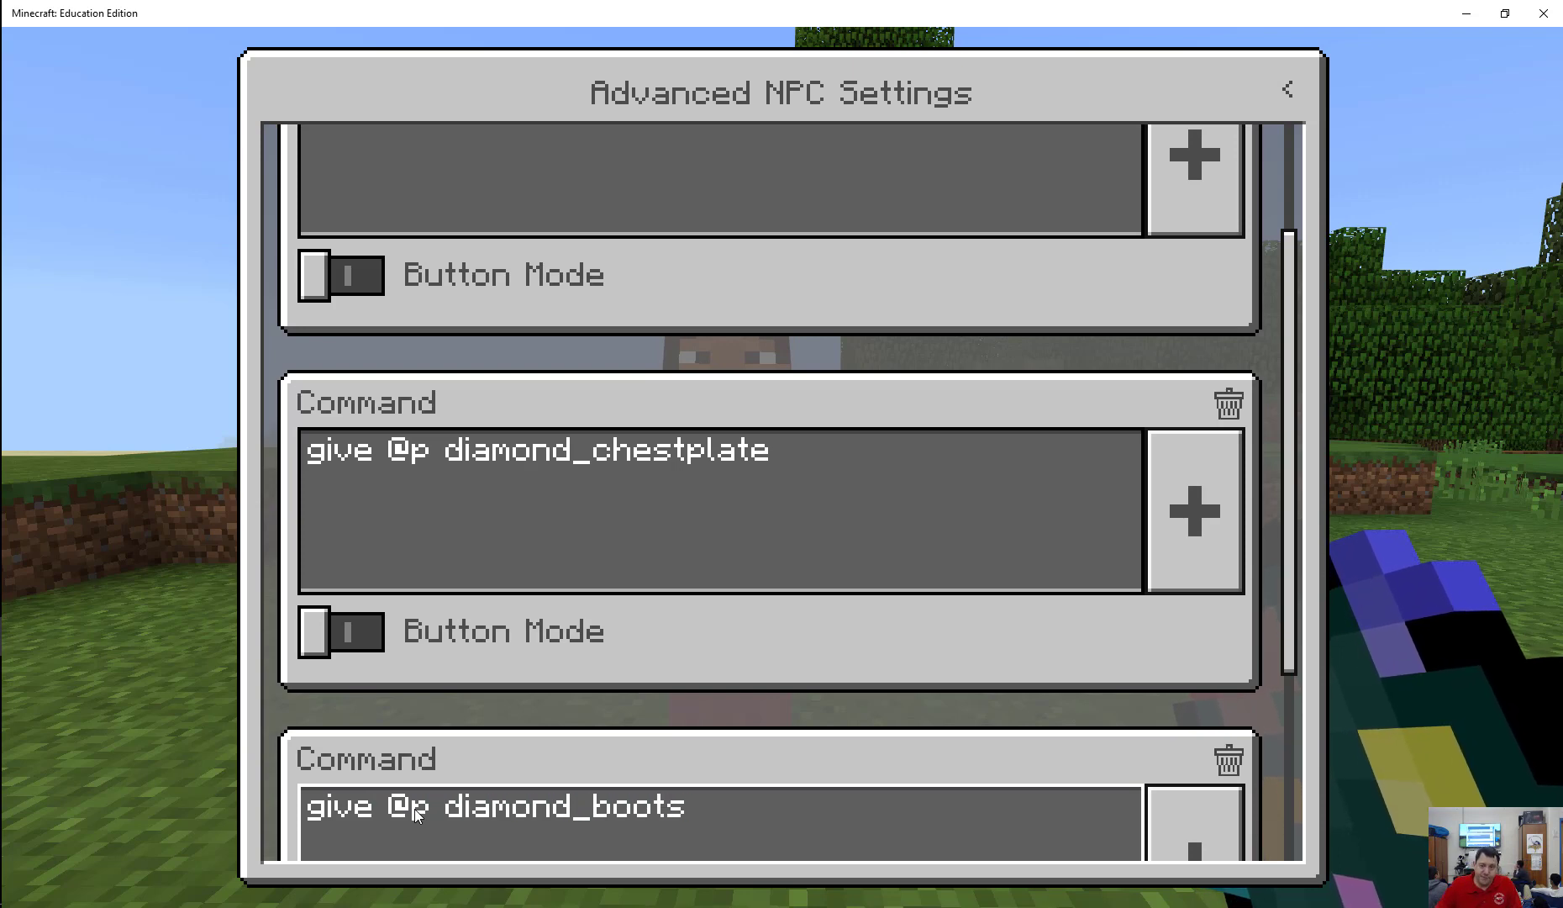
pyautogui.scroll(-3, 491, 526)
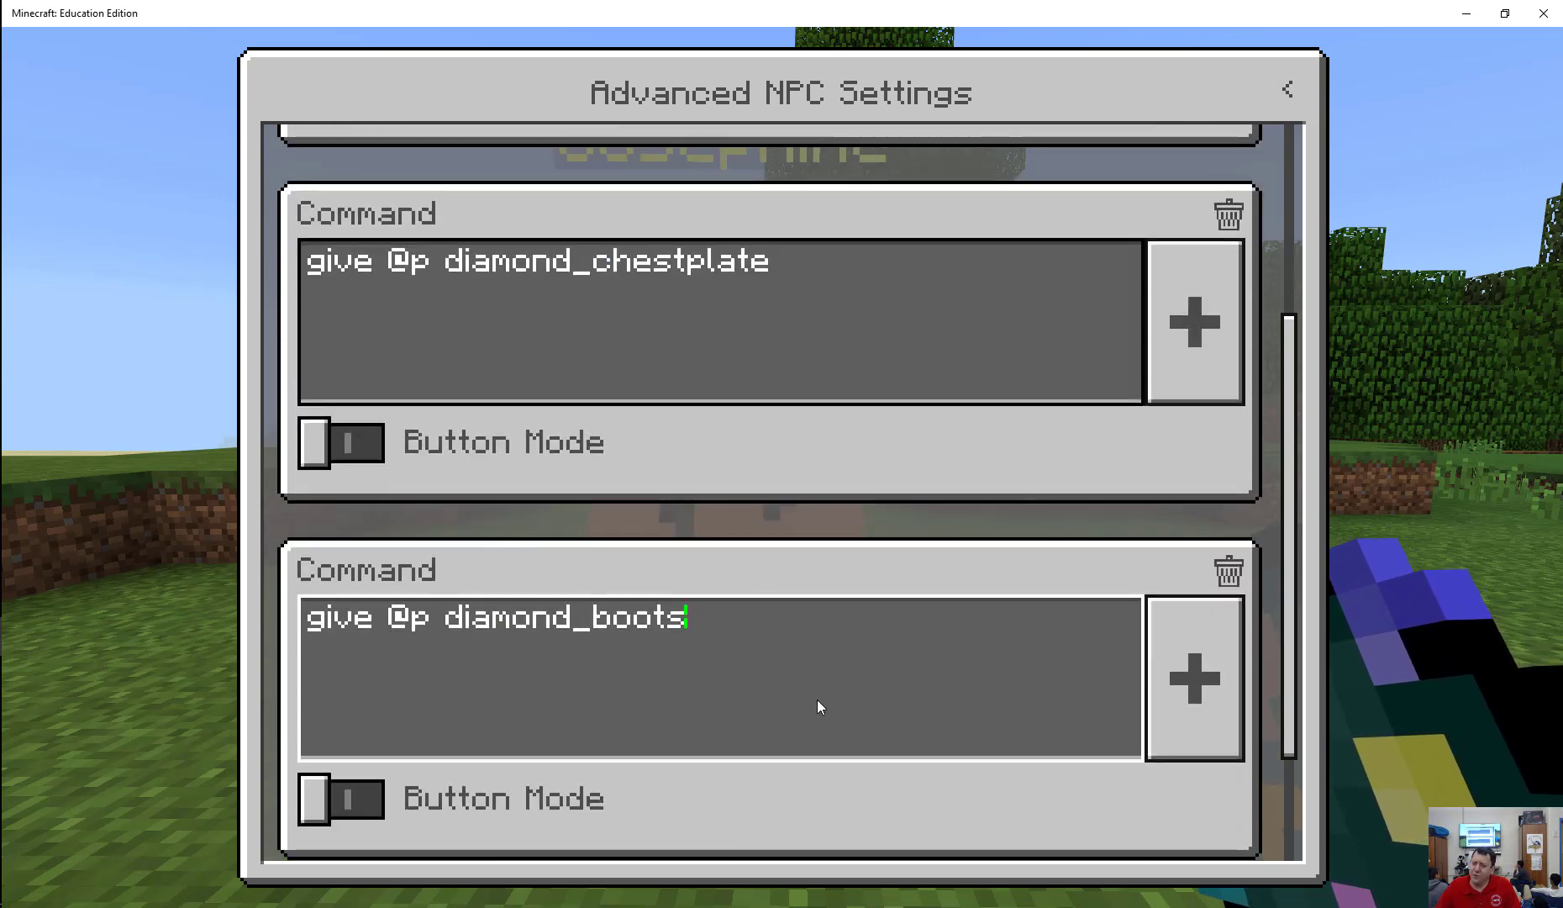
pyautogui.press('BackSpace')
pyautogui.press('BackSpace')
pyautogui.press('BackSpace')
pyautogui.press('BackSpace')
pyautogui.press('BackSpace')
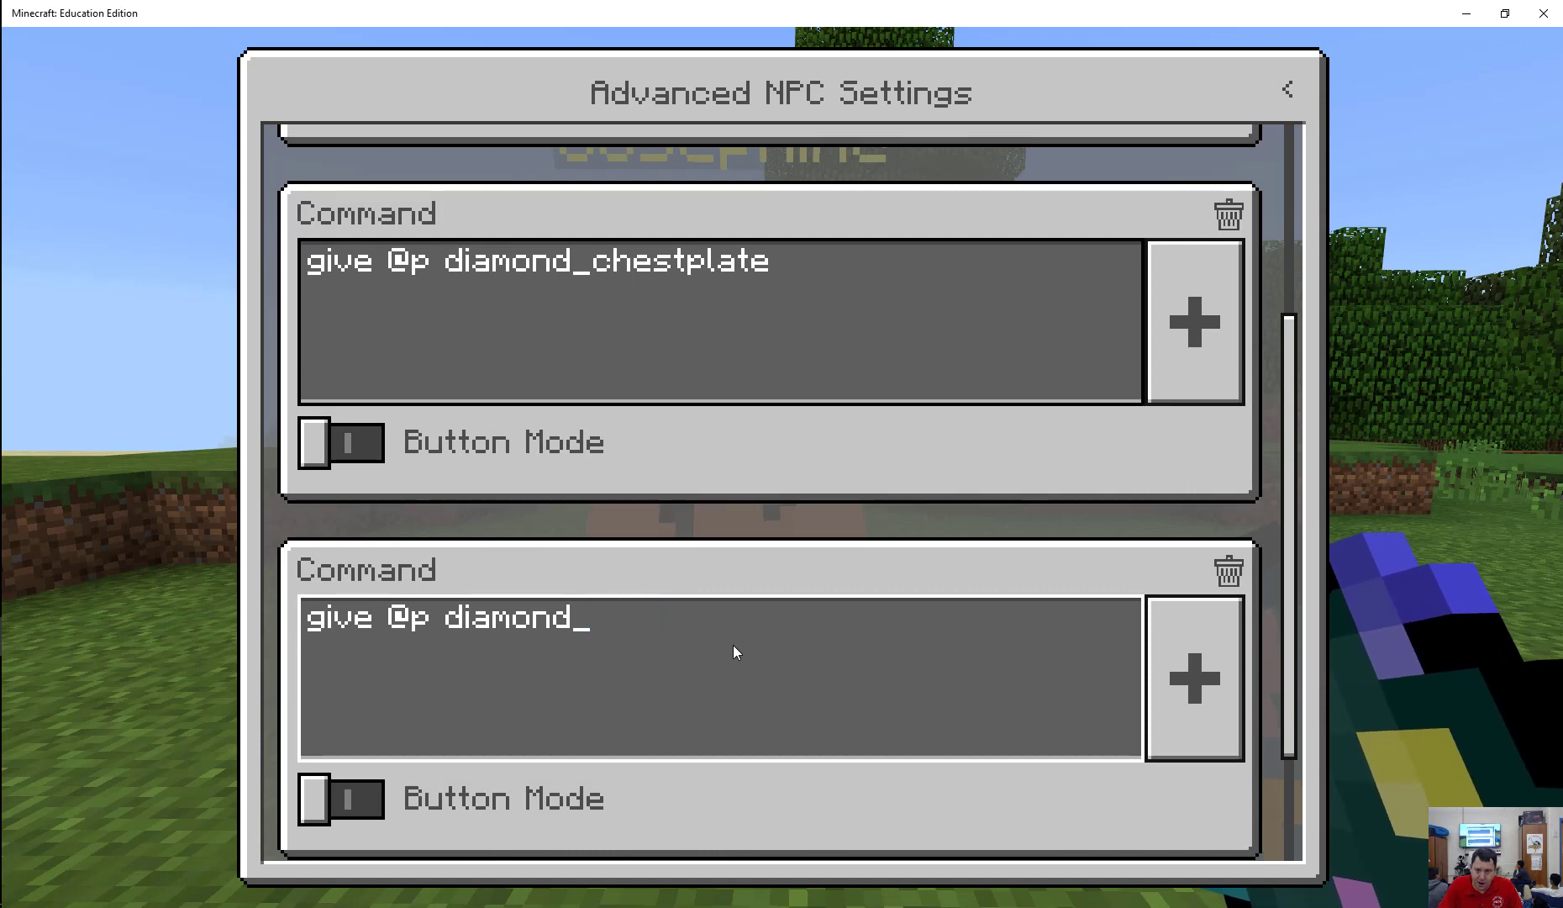
pyautogui.write('helmet')
# - Add a fourth command, 'give @p diamond_leggings'
pyautogui.scroll(-3, 721, 679)
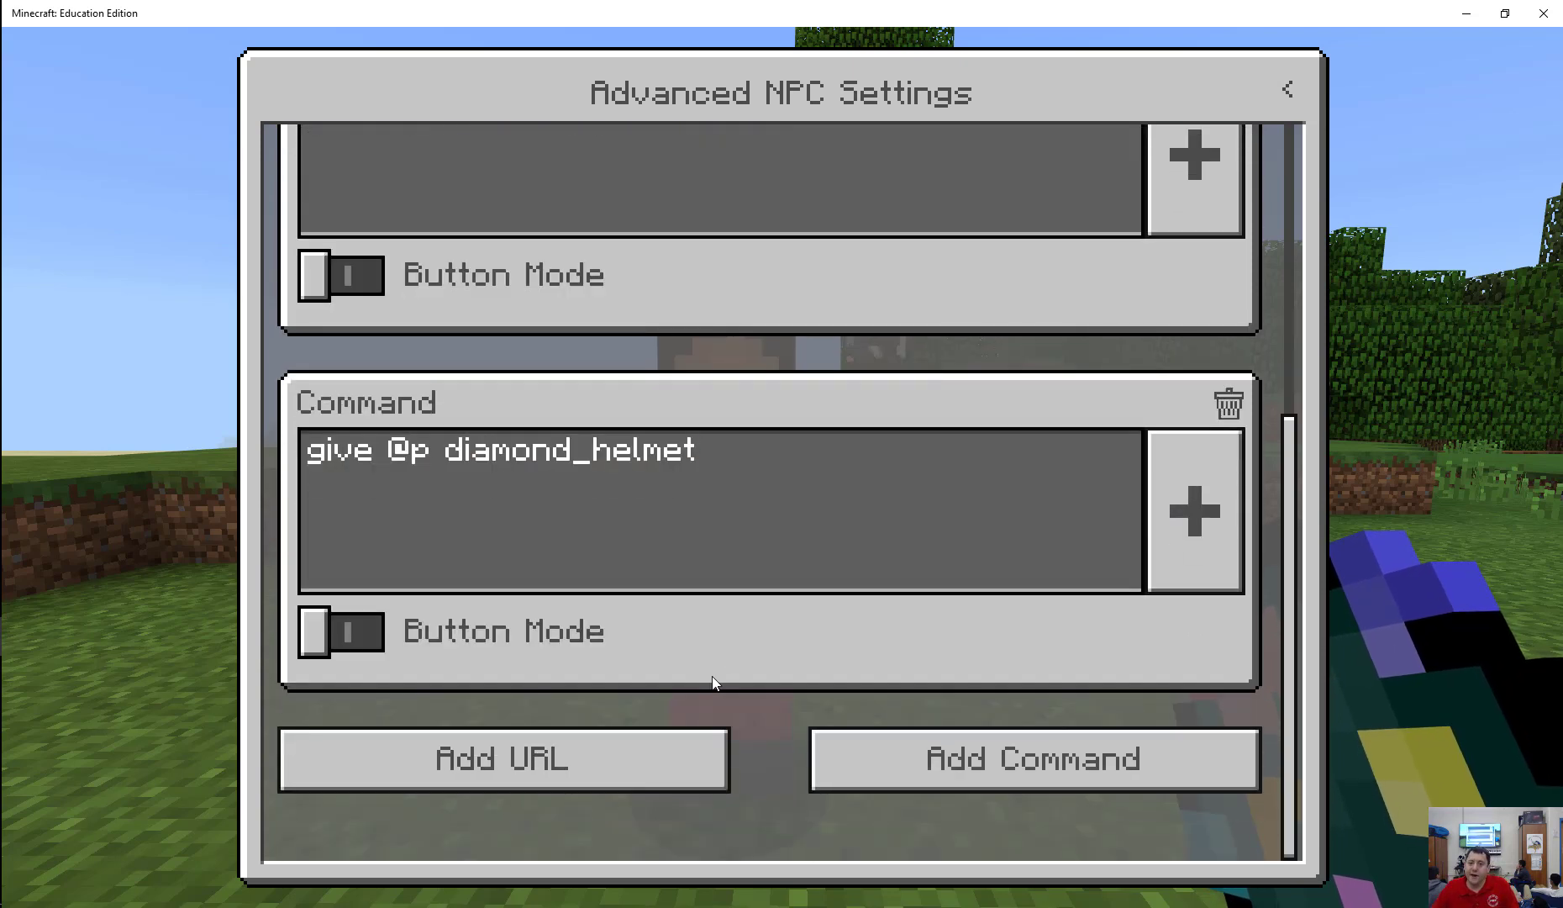
pyautogui.click(1000, 743)
pyautogui.click(469, 845)
pyautogui.write('give @p di')
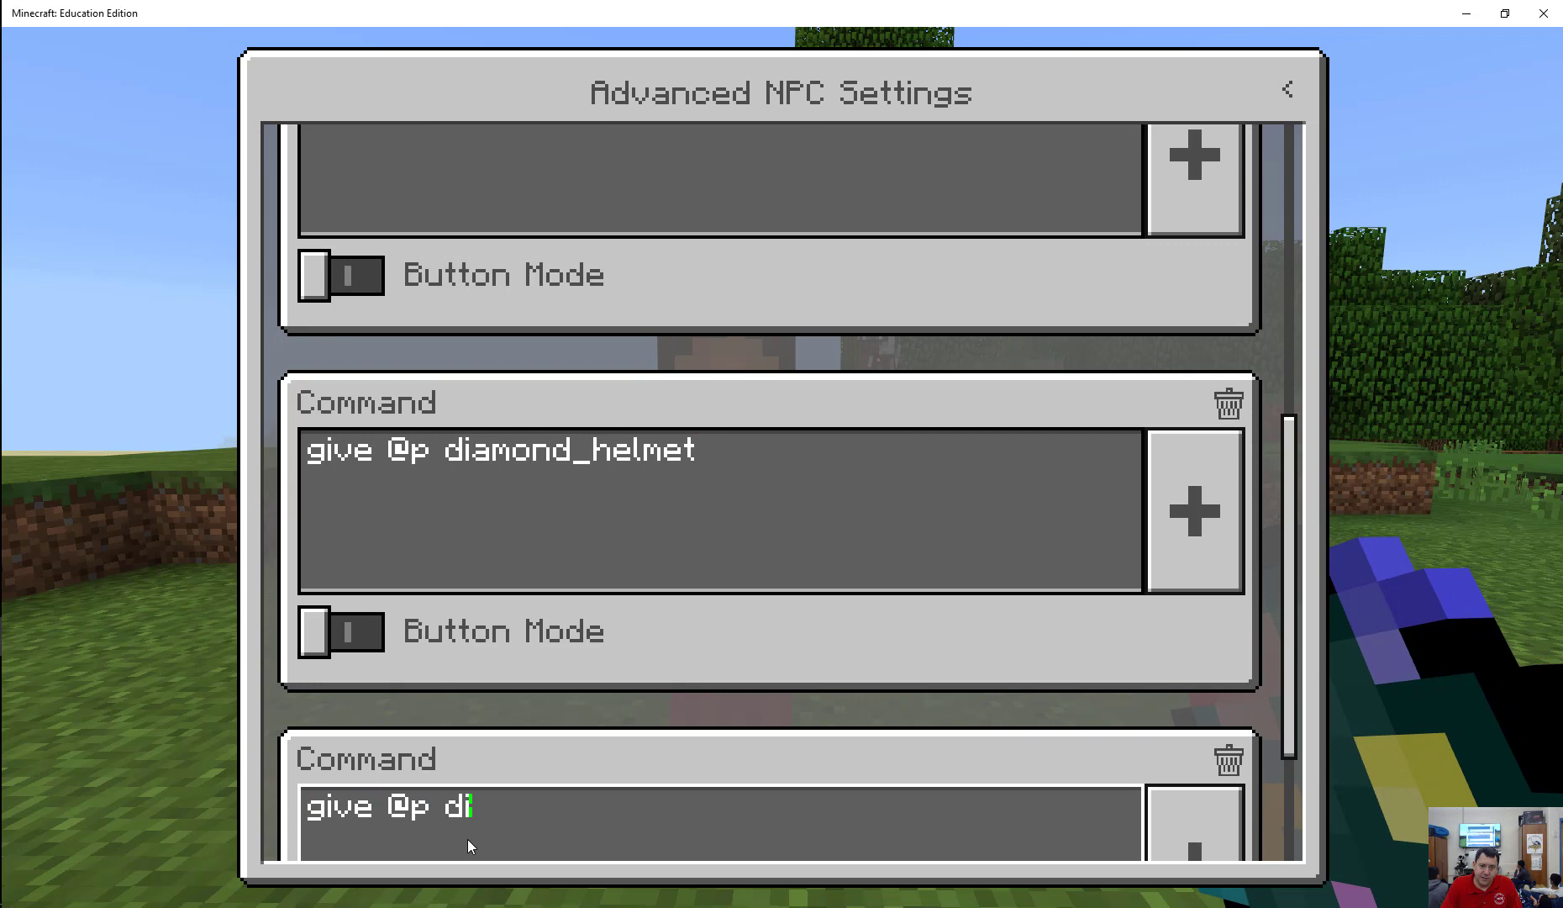
pyautogui.write('amond_')
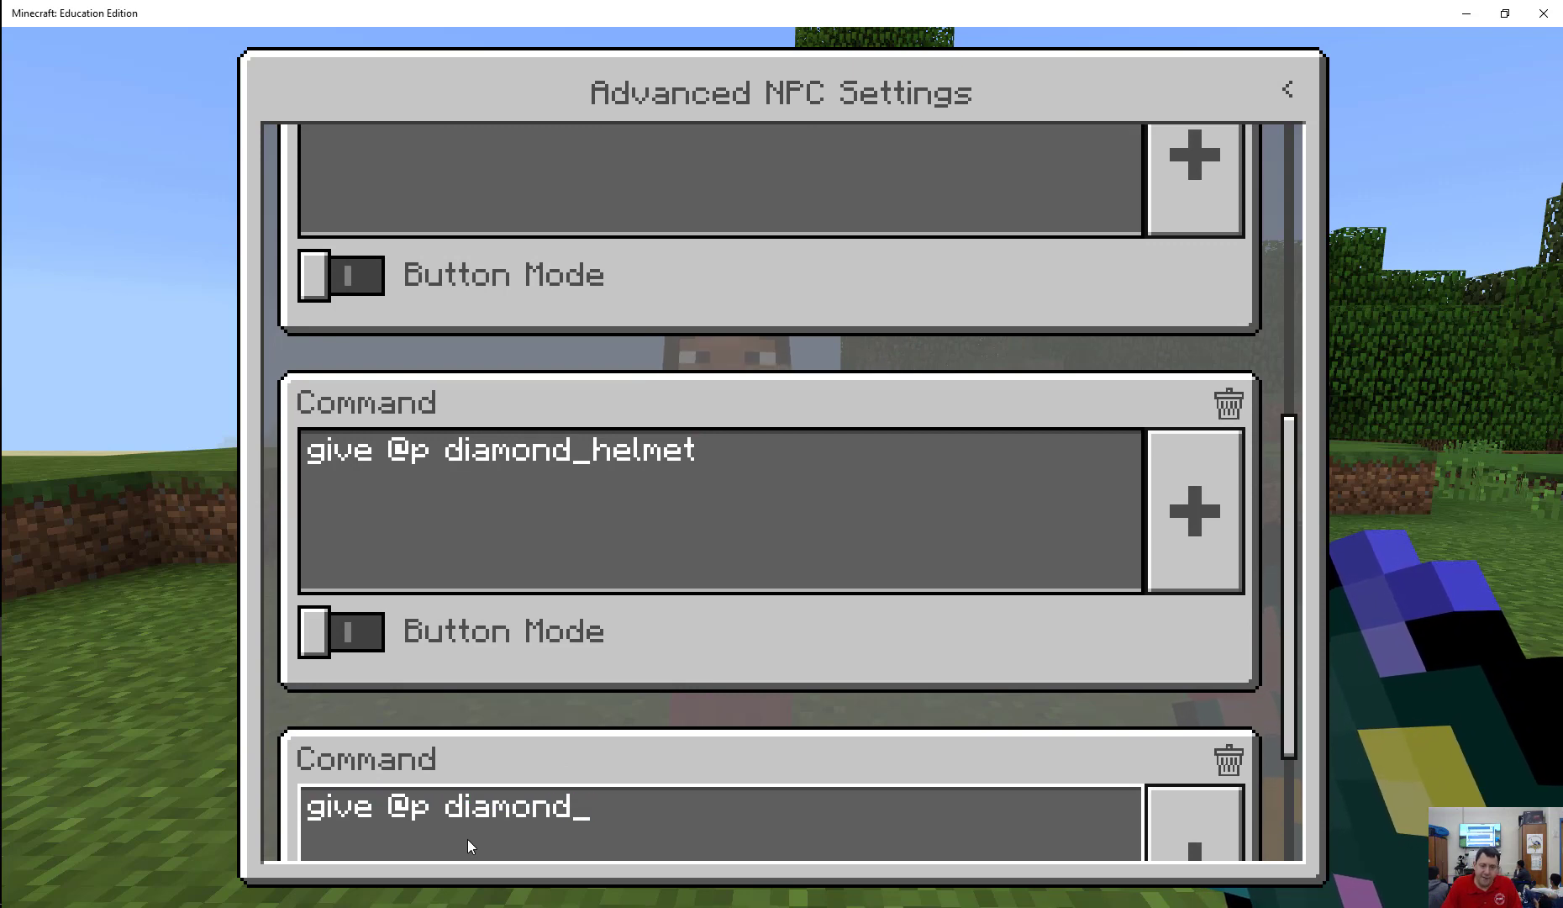
pyautogui.write('leggings')
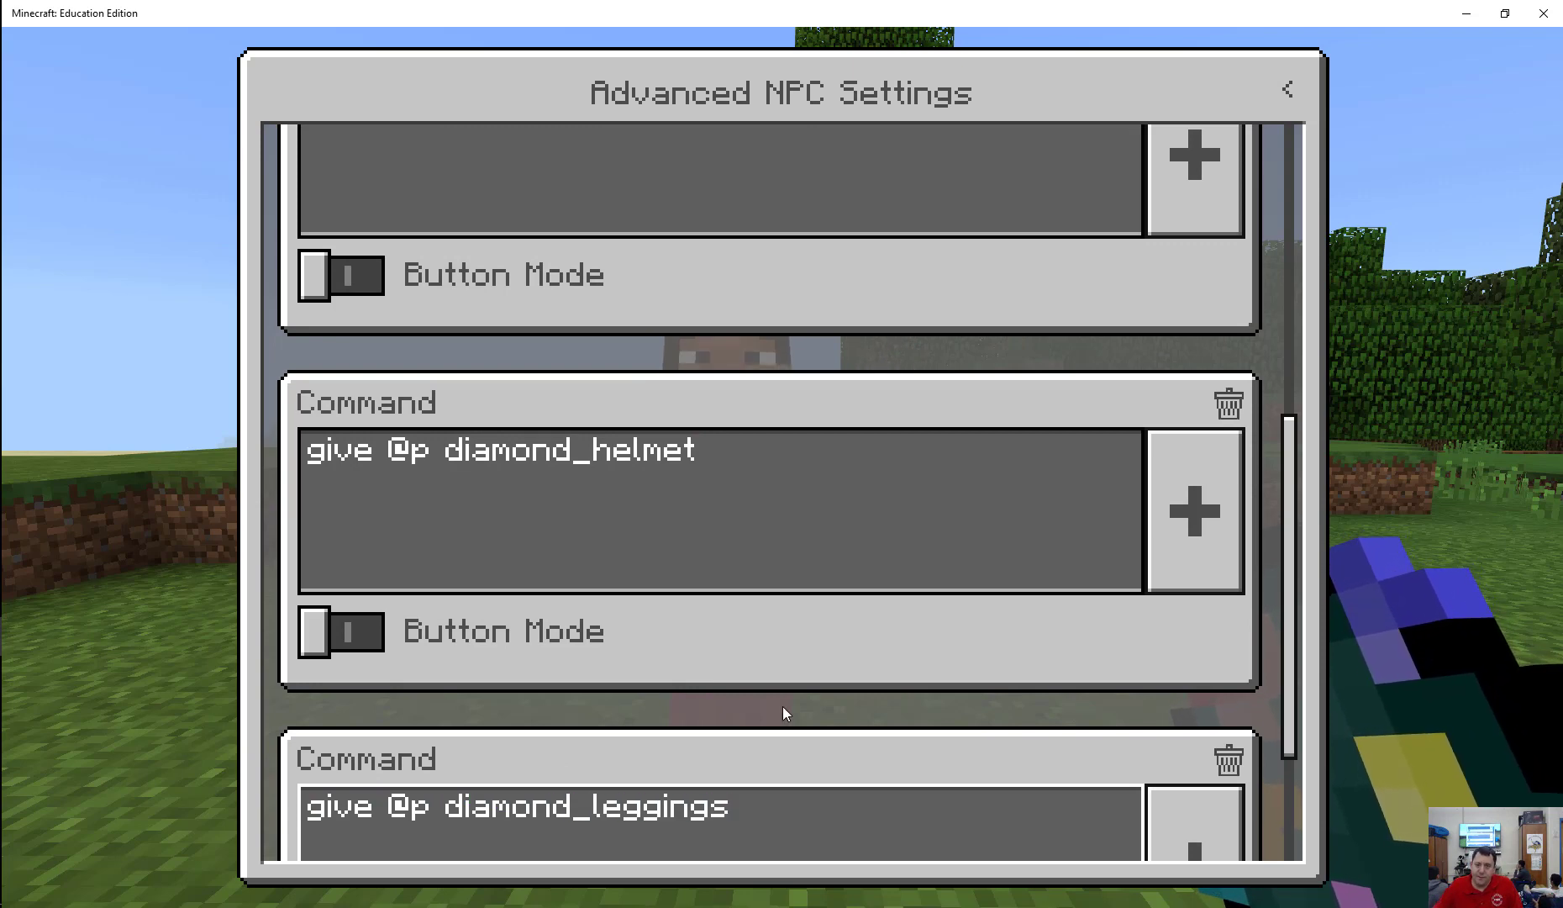
# - Check the leggings and helmet commands in the full editor, then add another blank command entry
pyautogui.scroll(-3, 1012, 626)
pyautogui.click(918, 745)
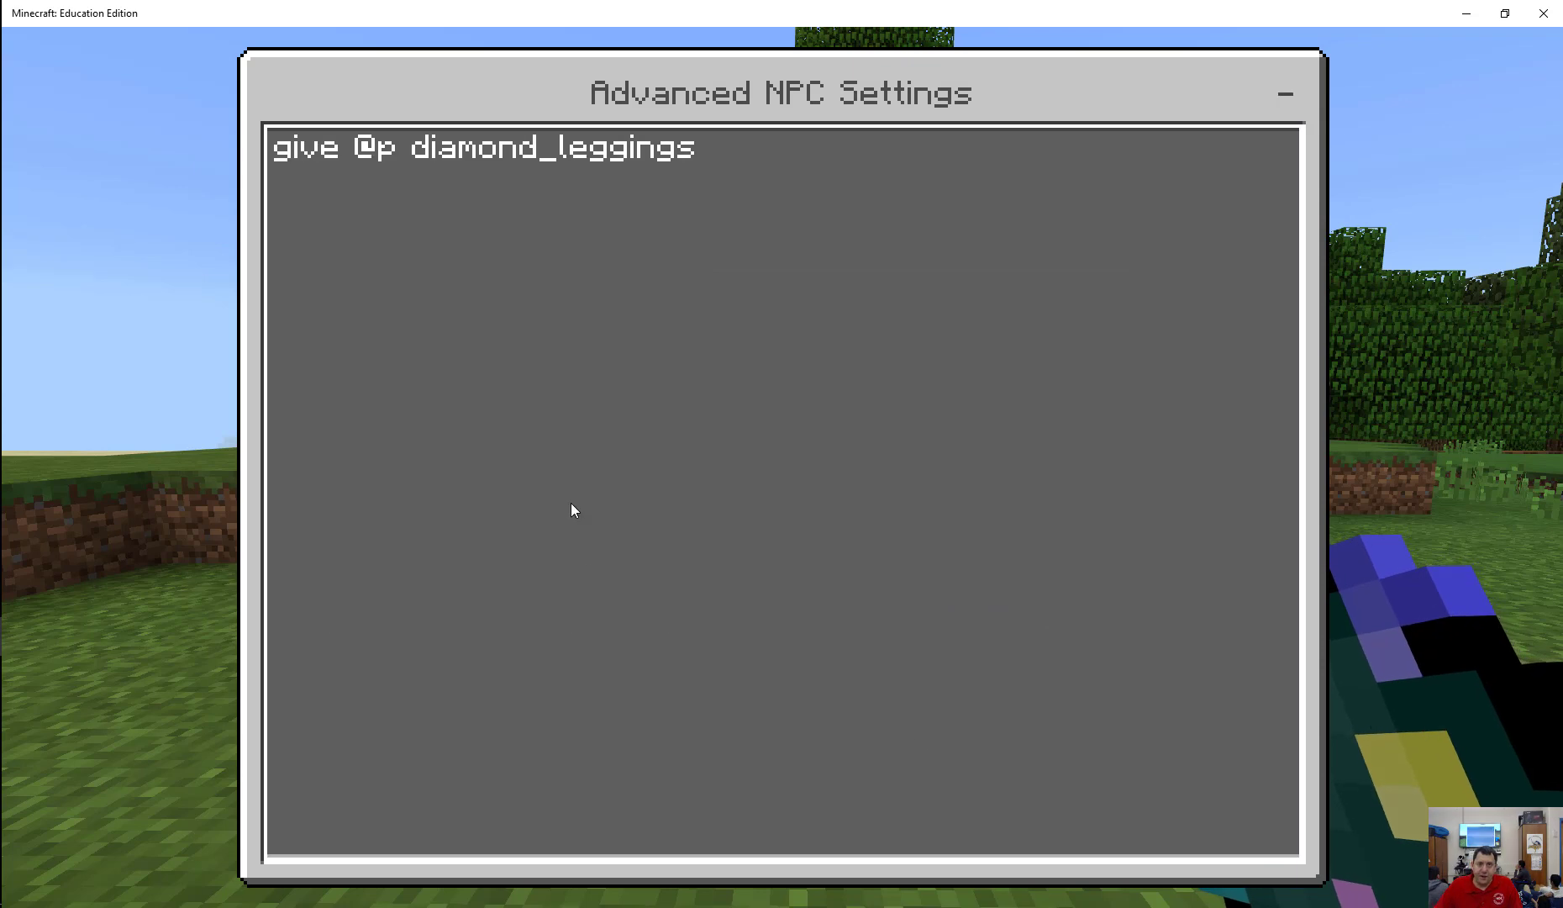
pyautogui.click(1286, 91)
pyautogui.scroll(-3, 1007, 468)
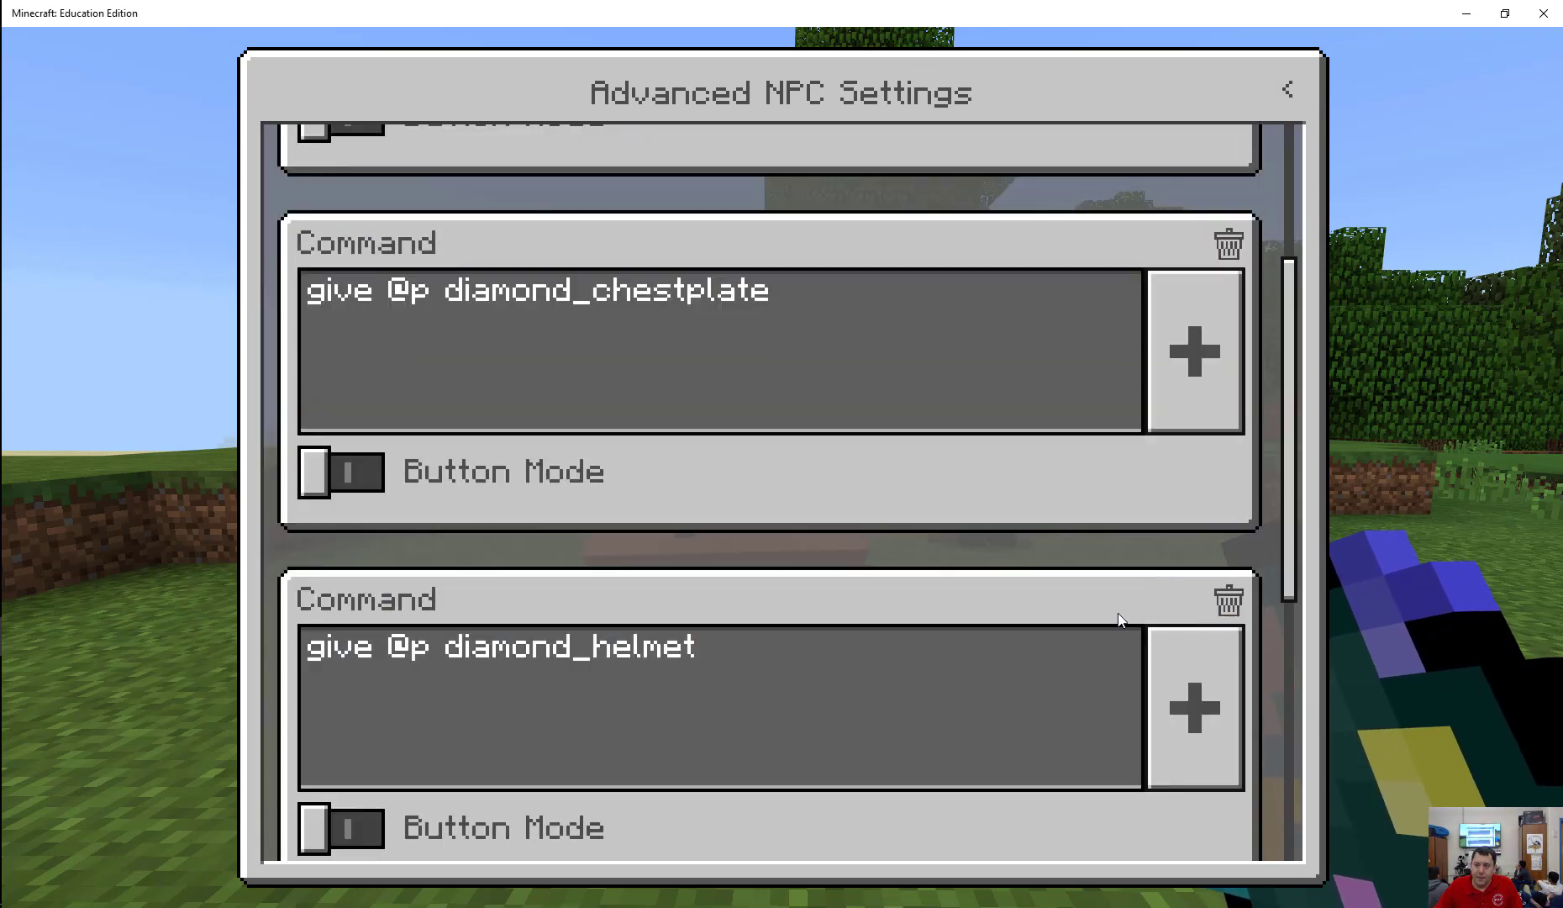
pyautogui.click(1166, 706)
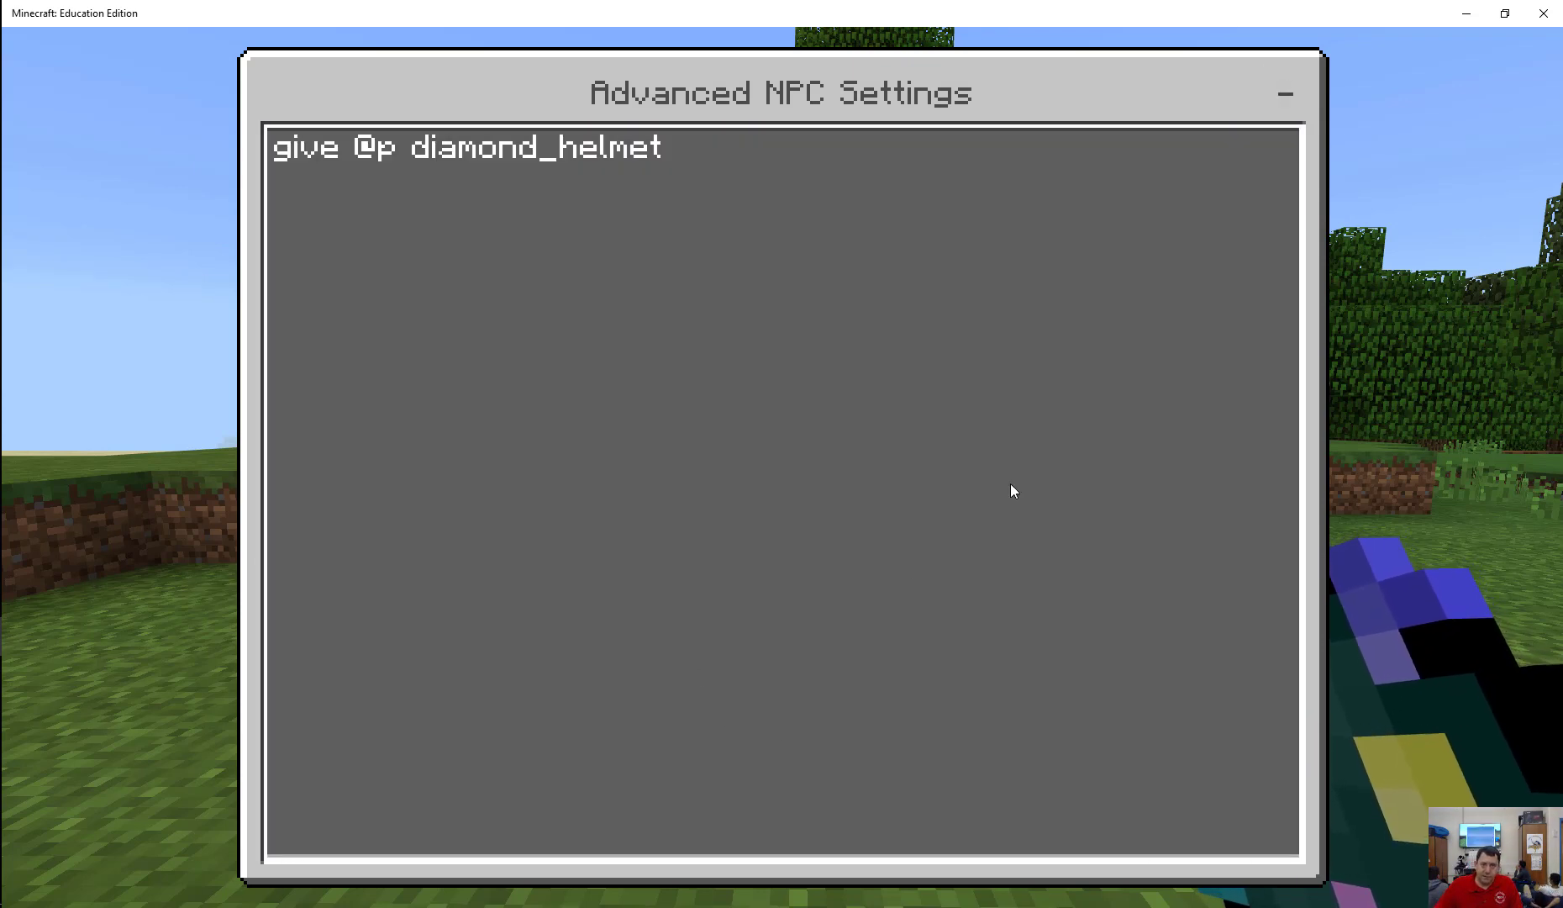
pyautogui.click(1286, 93)
pyautogui.scroll(-4, 622, 521)
pyautogui.scroll(-5, 664, 722)
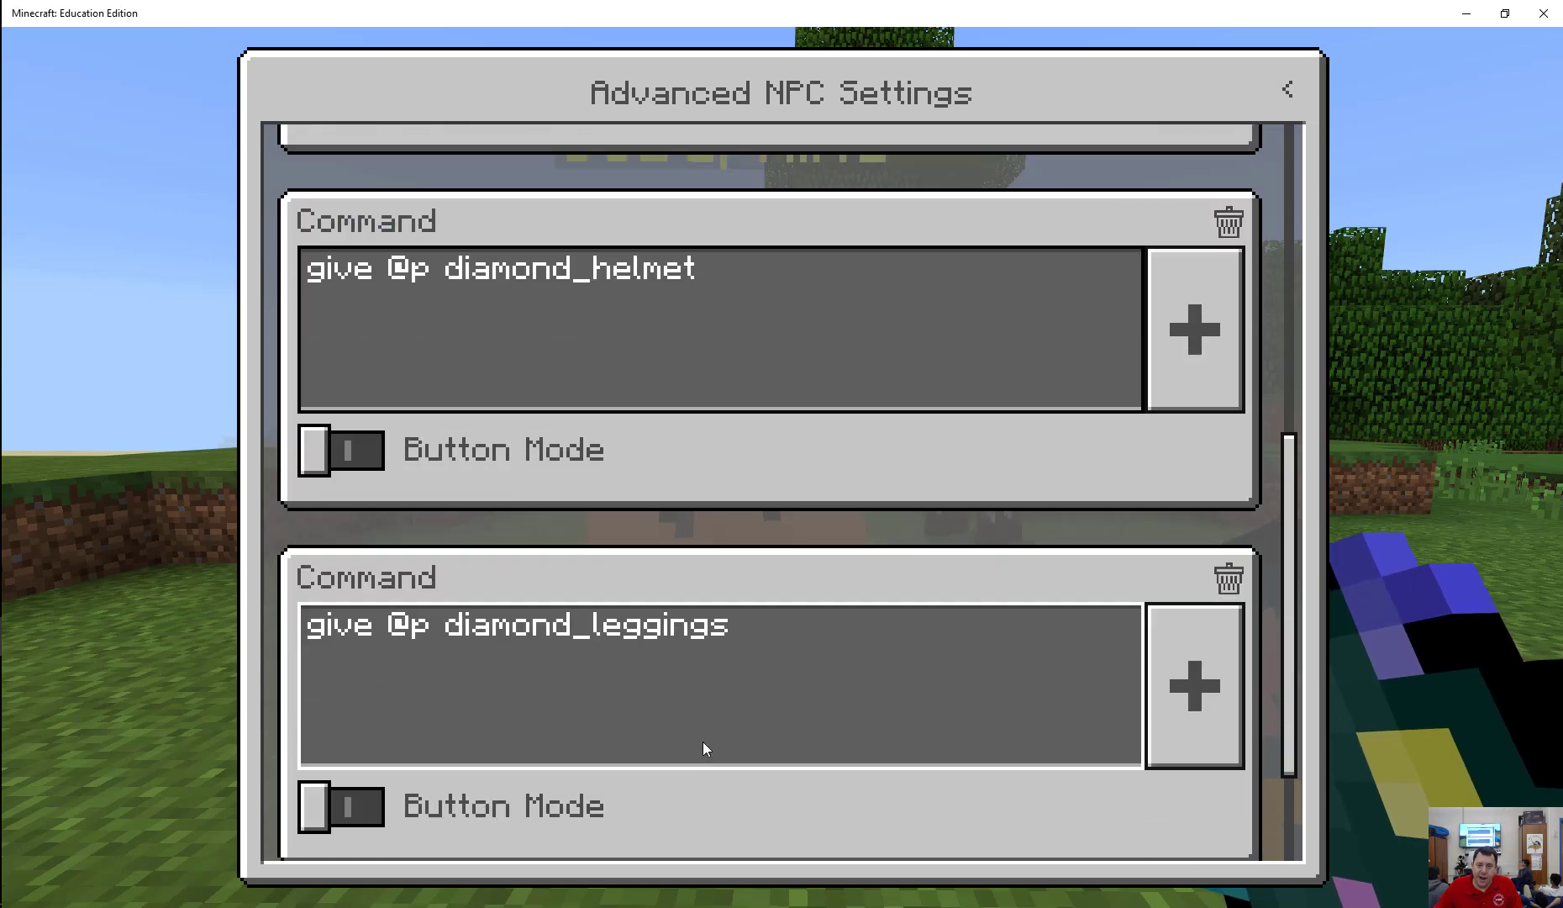
pyautogui.click(978, 773)
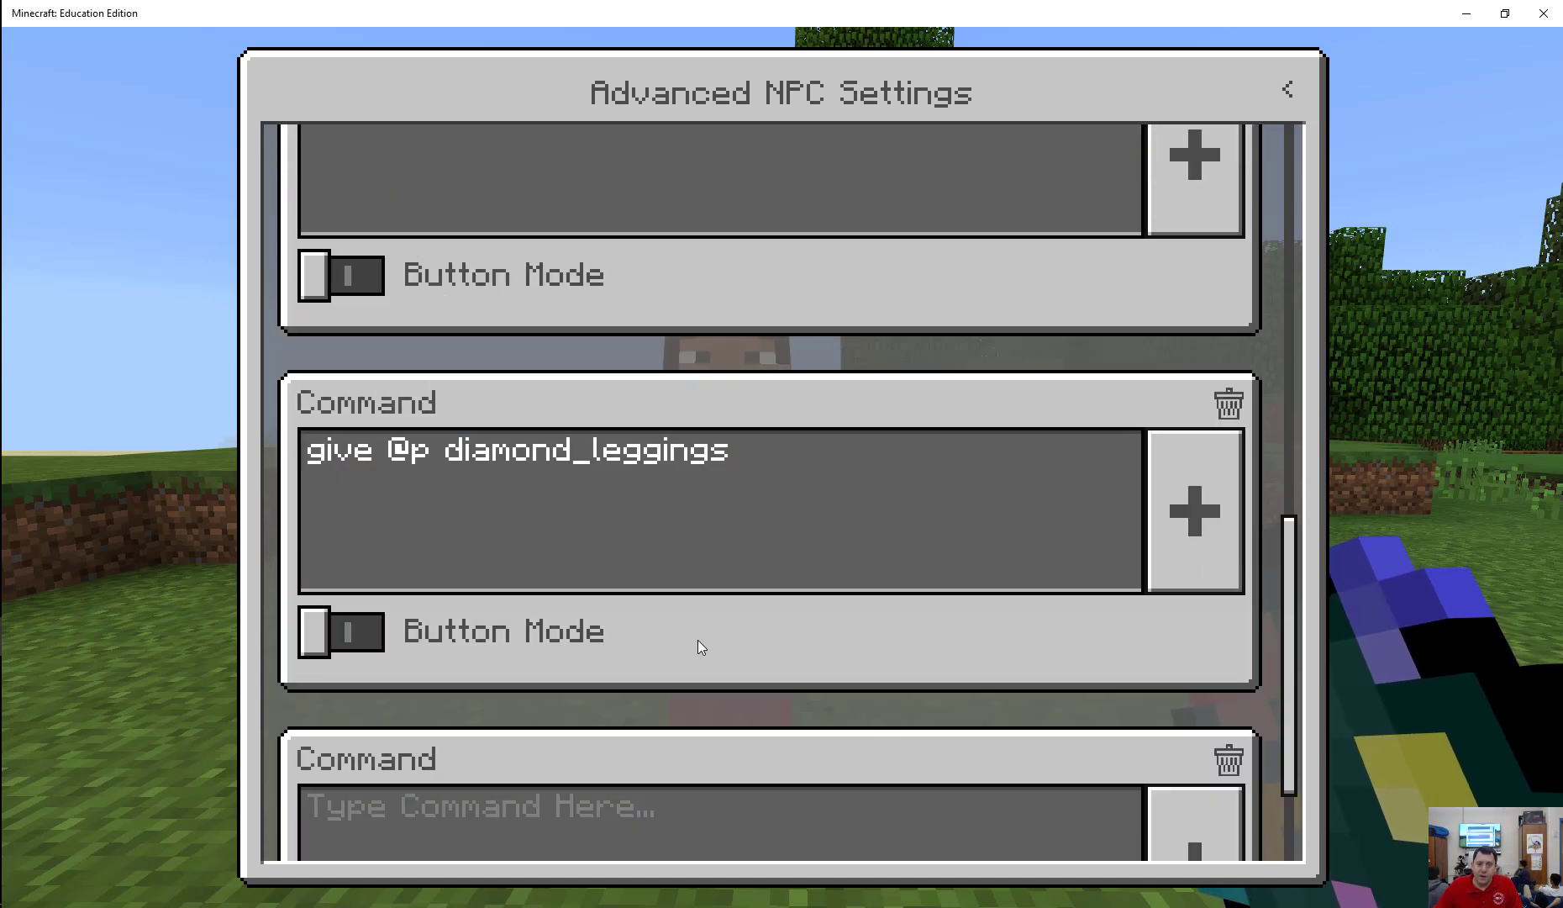
# - Enter 'give @p diamond_boots' in the new command entry
pyautogui.click(632, 808)
pyautogui.write('give @p d')
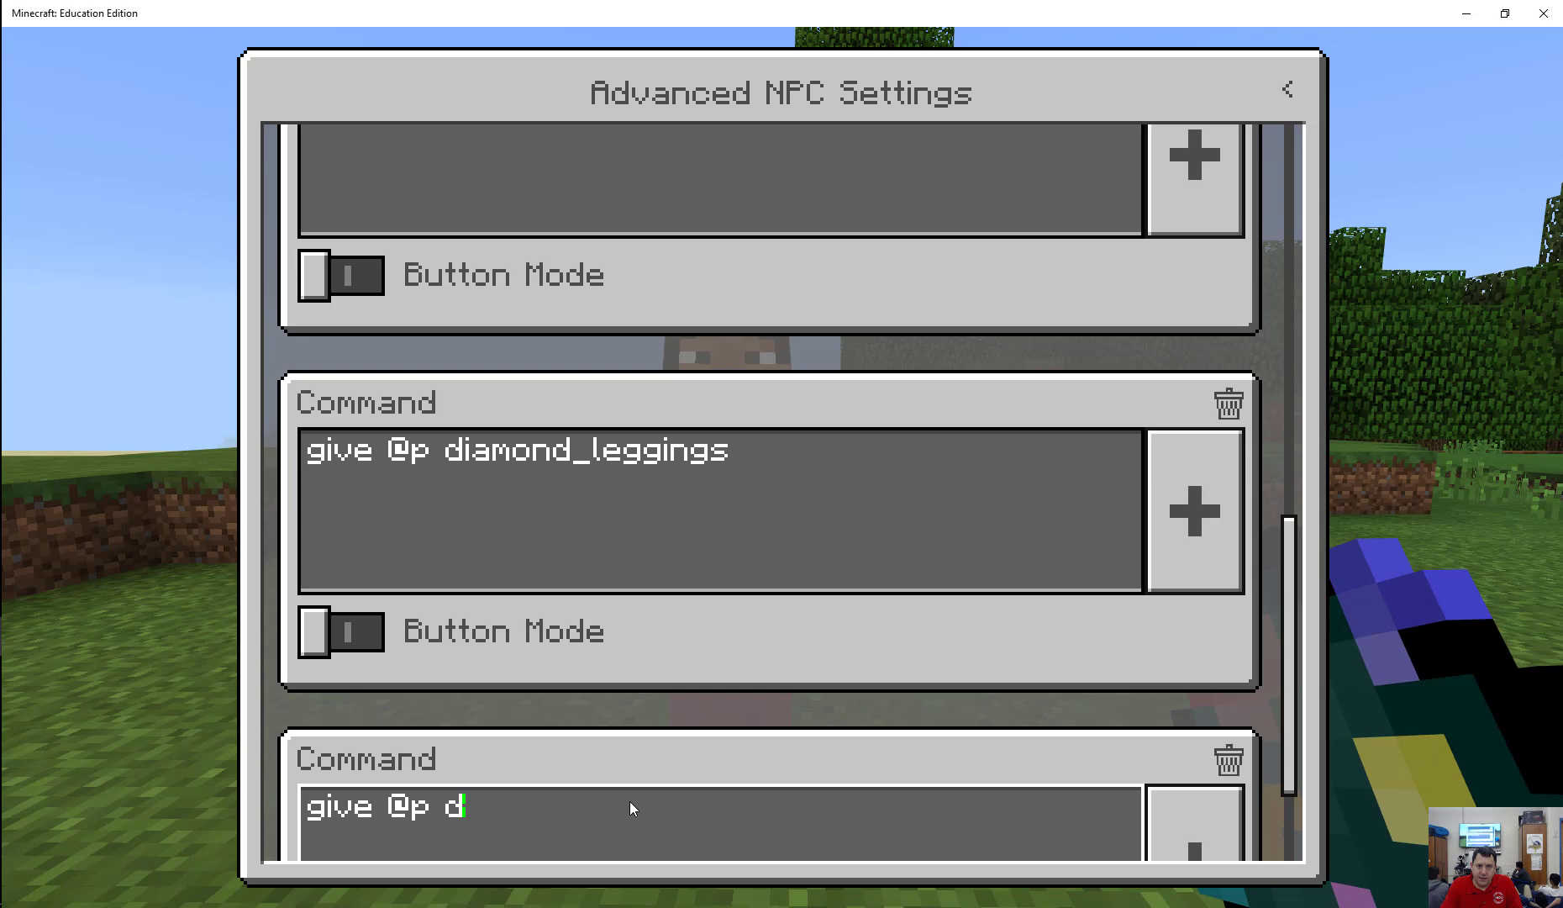
pyautogui.write('iamond_boots')
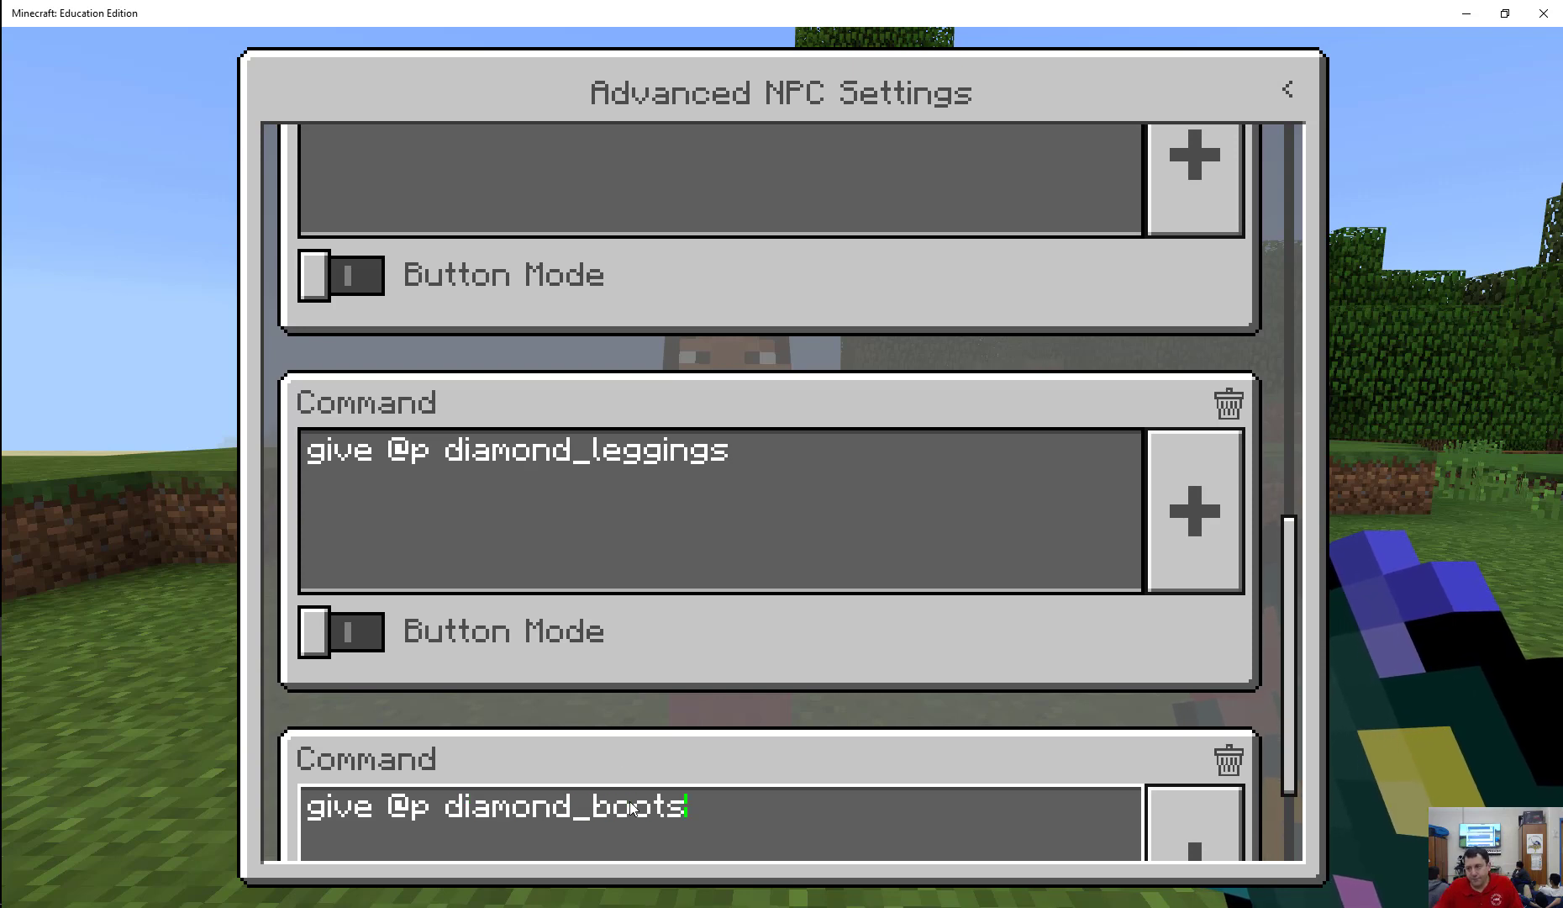
pyautogui.scroll(-5, 656, 806)
# - Add one more command, 'give @p diamond_pickaxe'
pyautogui.click(1059, 786)
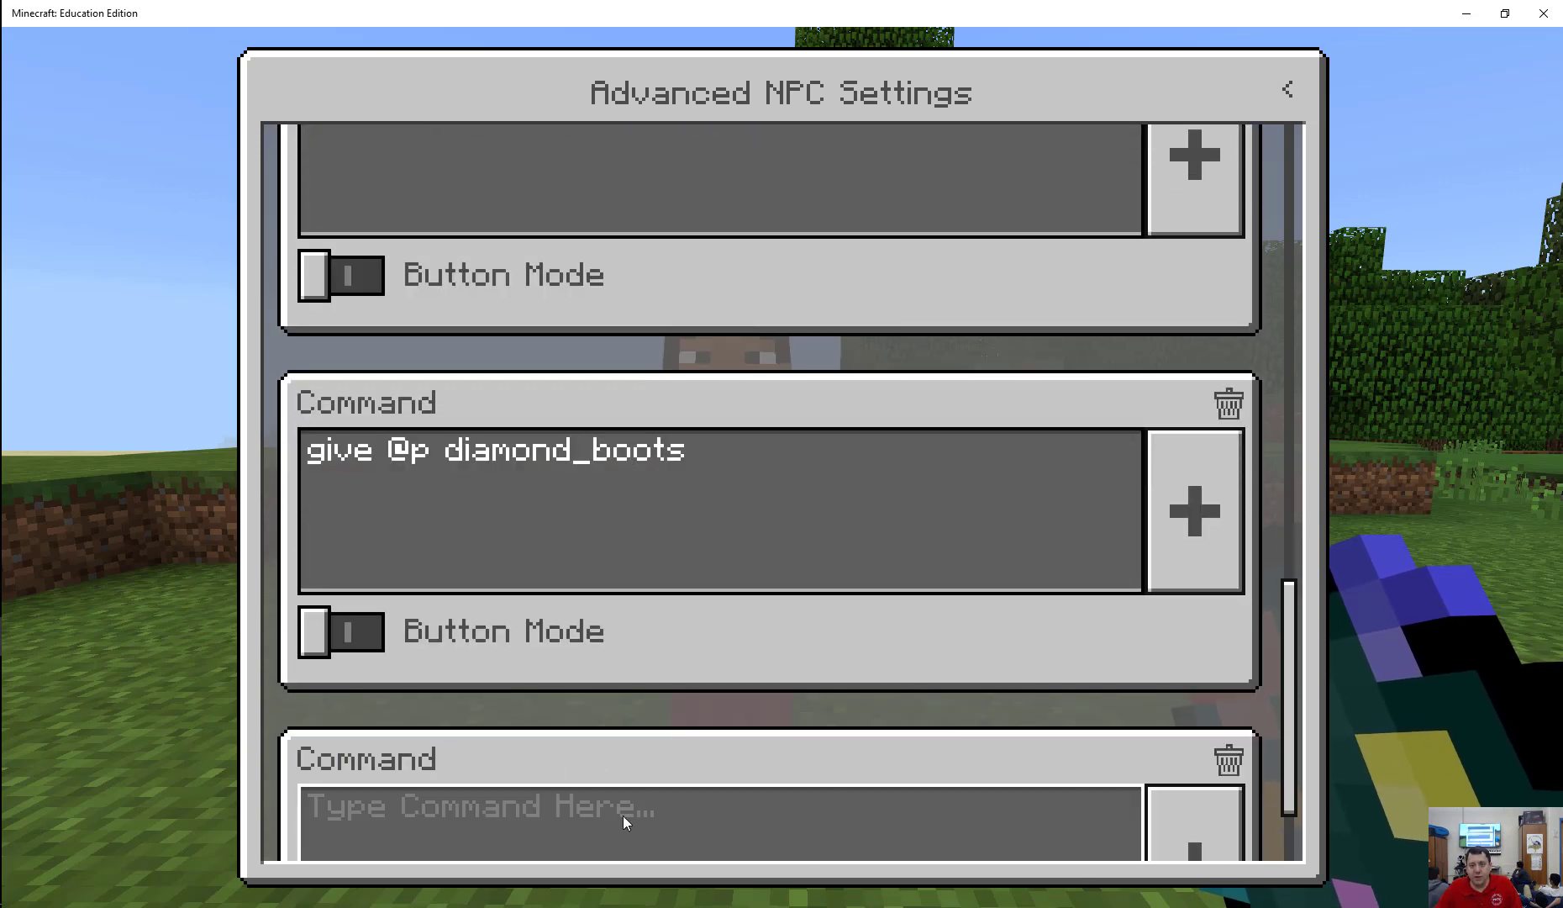
pyautogui.click(603, 621)
pyautogui.scroll(1, 604, 626)
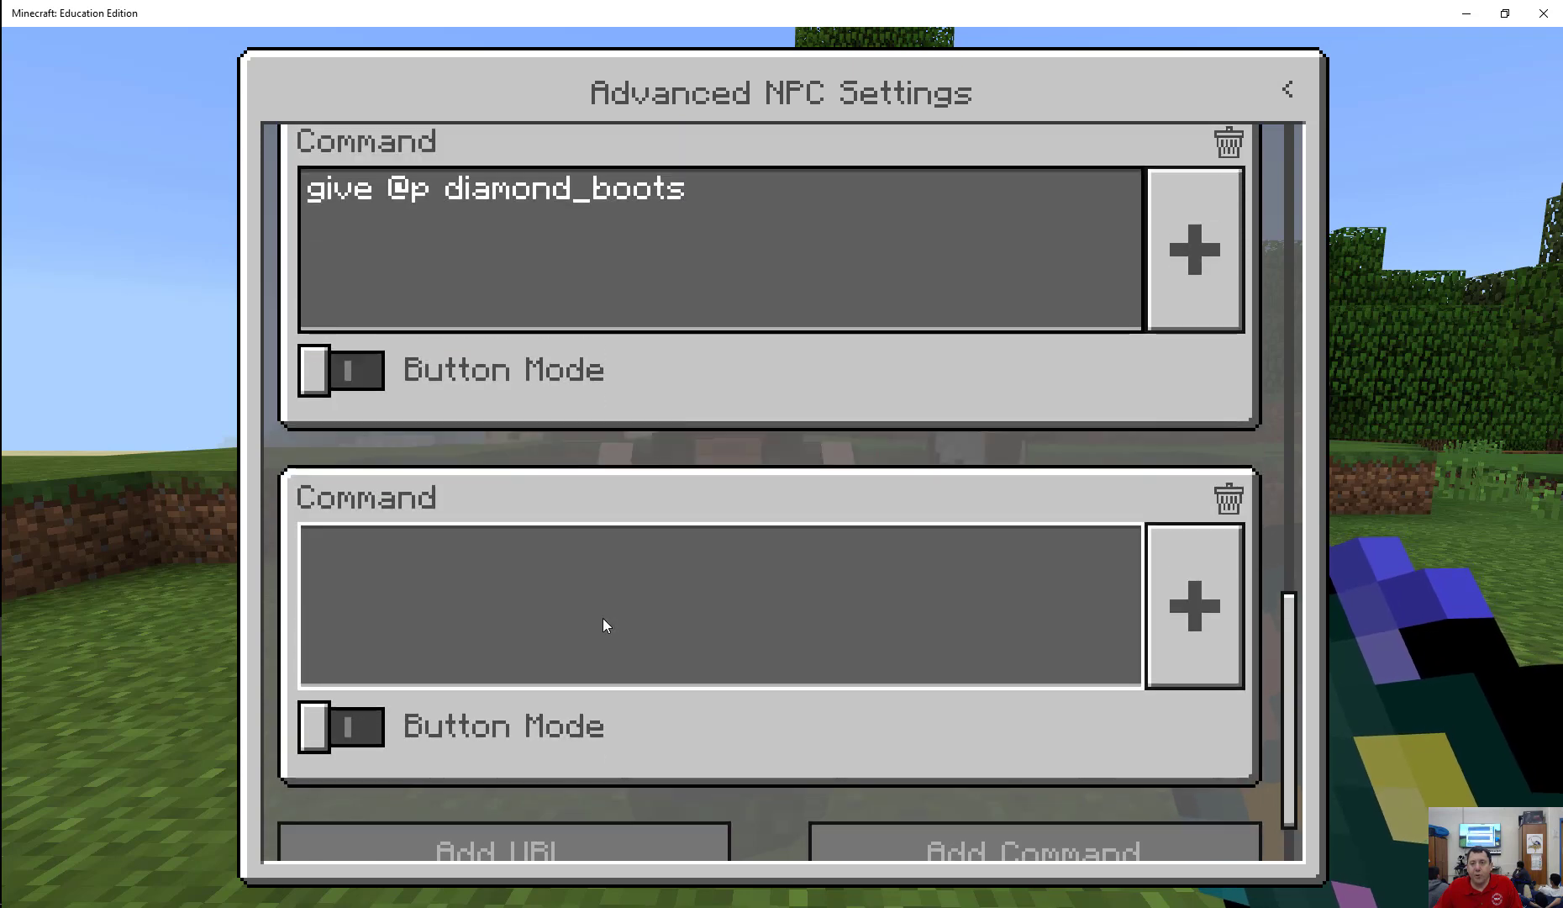
pyautogui.write('diamond')
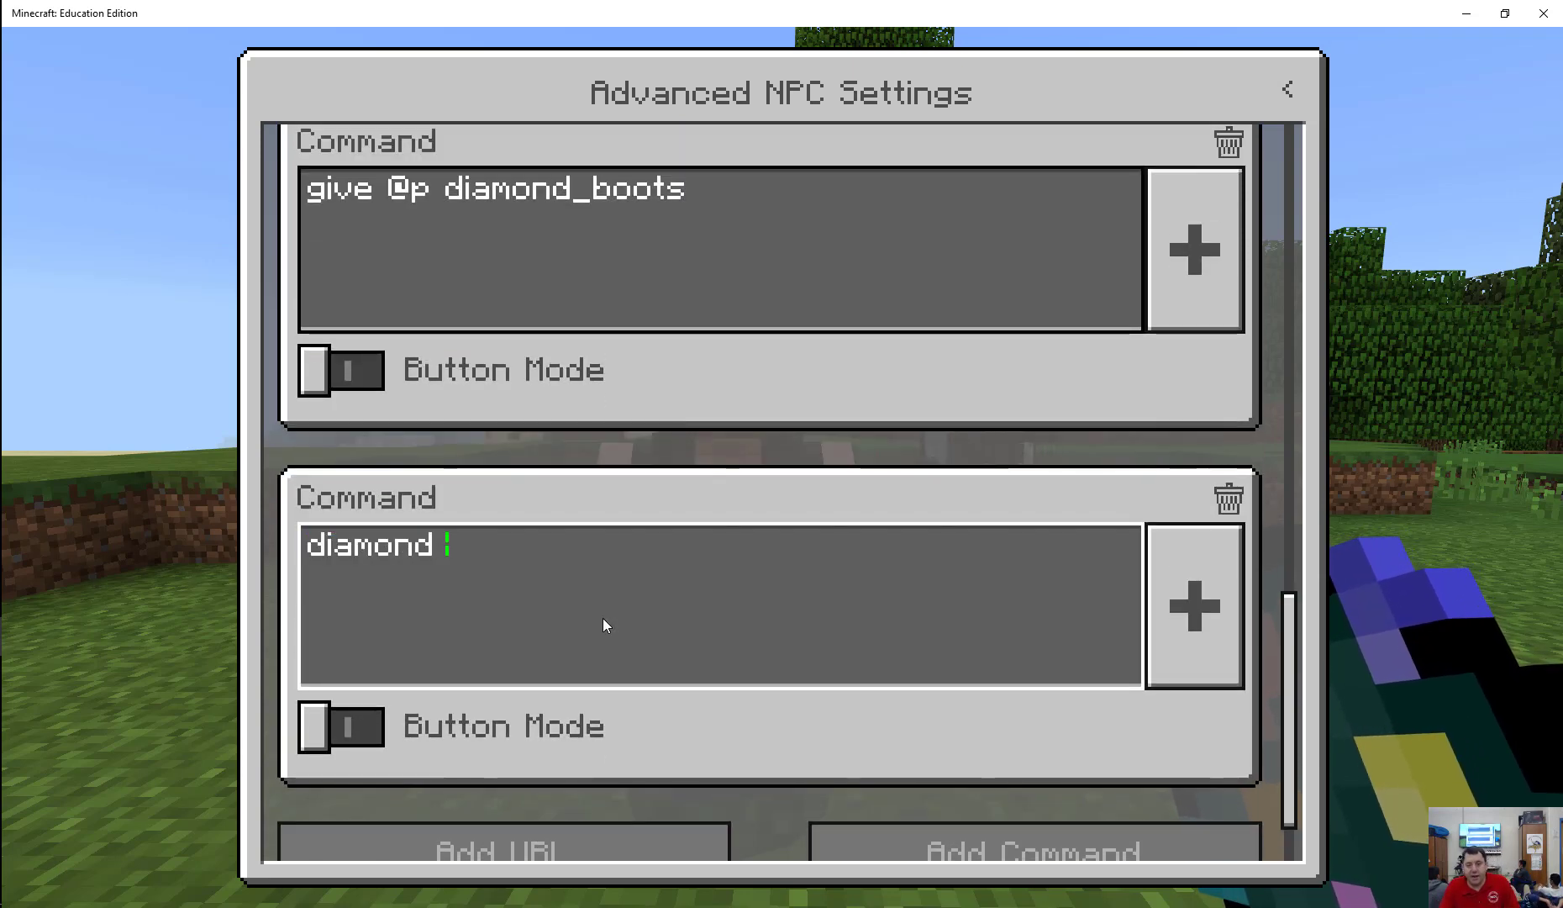
pyautogui.press('BackSpace')
pyautogui.press('BackSpace')
pyautogui.press('BackSpace')
pyautogui.press('BackSpace')
pyautogui.press('BackSpace')
pyautogui.press('BackSpace')
pyautogui.press('BackSpace')
pyautogui.write('goive')
pyautogui.press('BackSpace')
pyautogui.press('BackSpace')
pyautogui.press('BackSpace')
pyautogui.press('BackSpace')
pyautogui.write('ive @p')
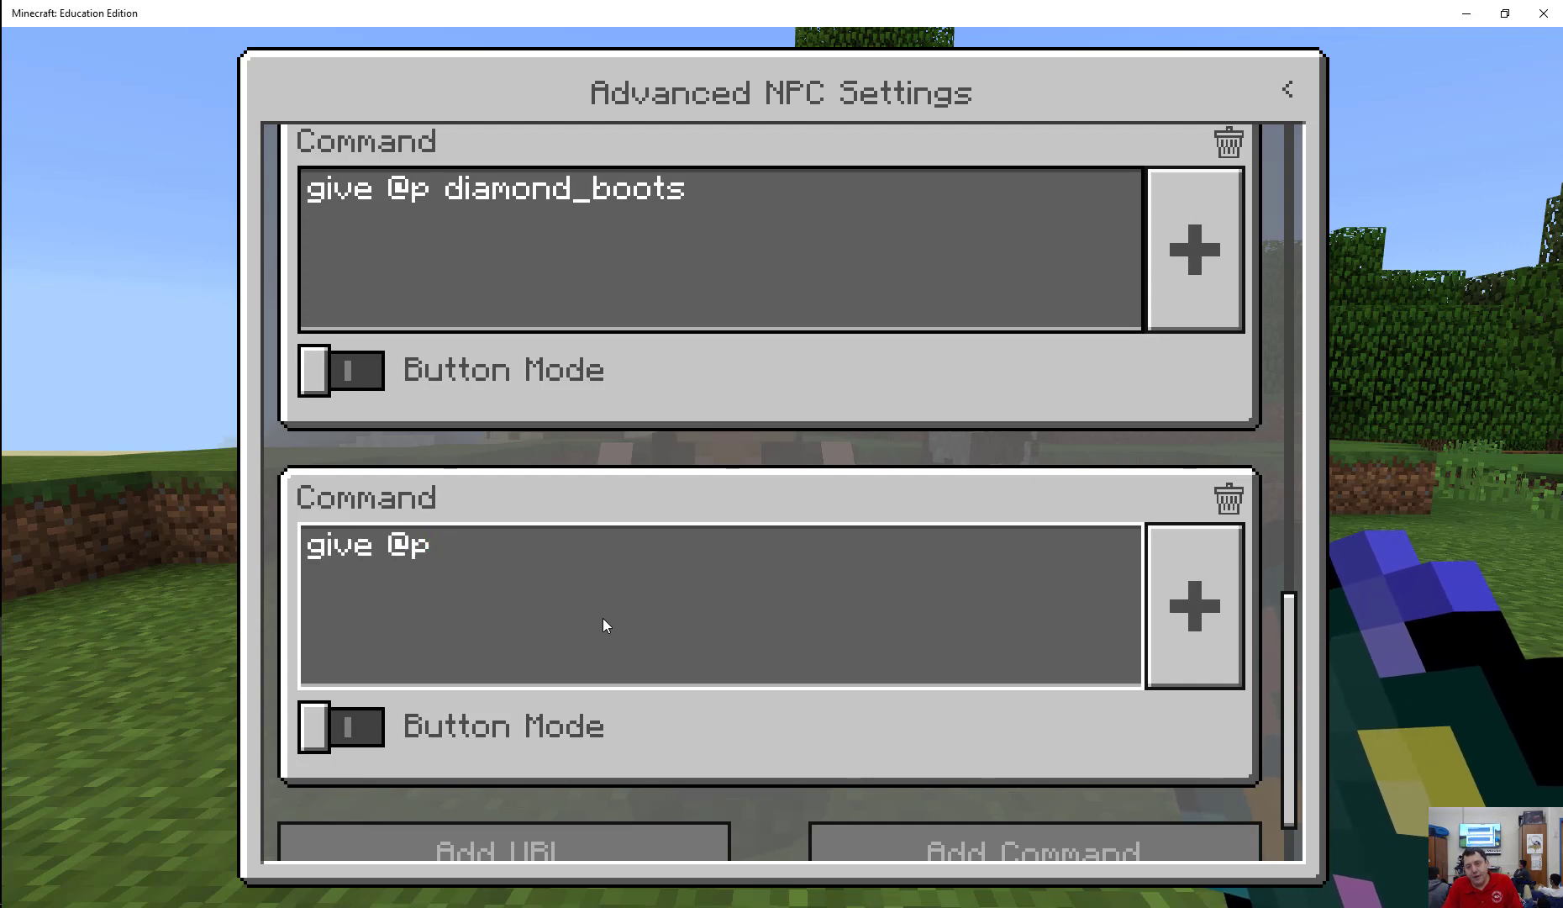
pyautogui.write(' diamond_pixo')
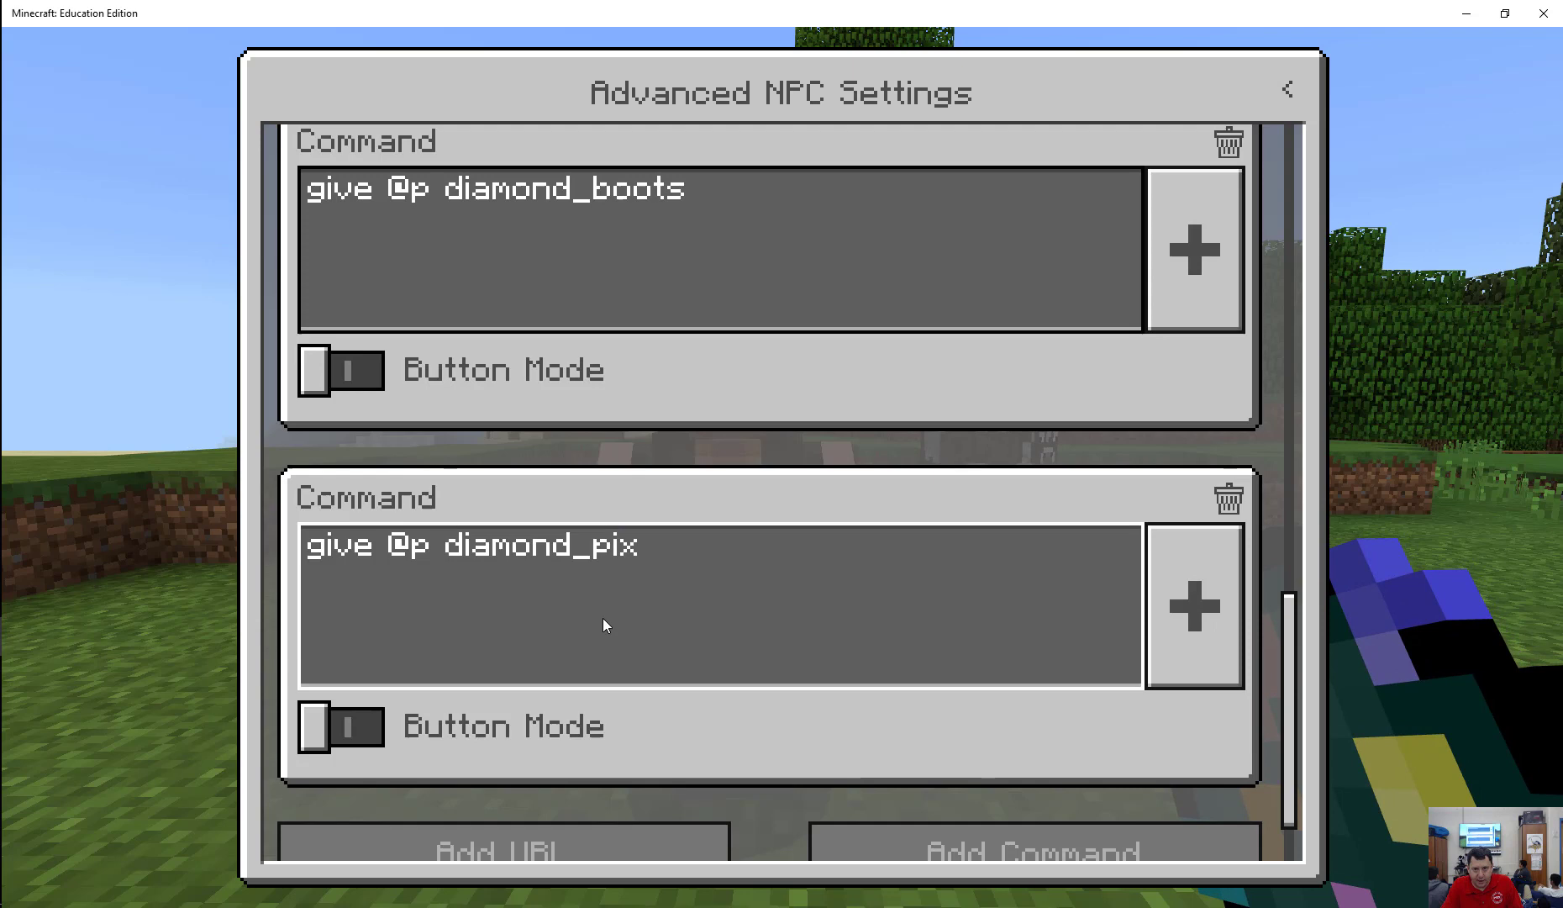
pyautogui.press('BackSpace')
pyautogui.press('BackSpace')
pyautogui.write('ckas')
pyautogui.press('BackSpace')
pyautogui.write('xe')
pyautogui.scroll(-2, 841, 589)
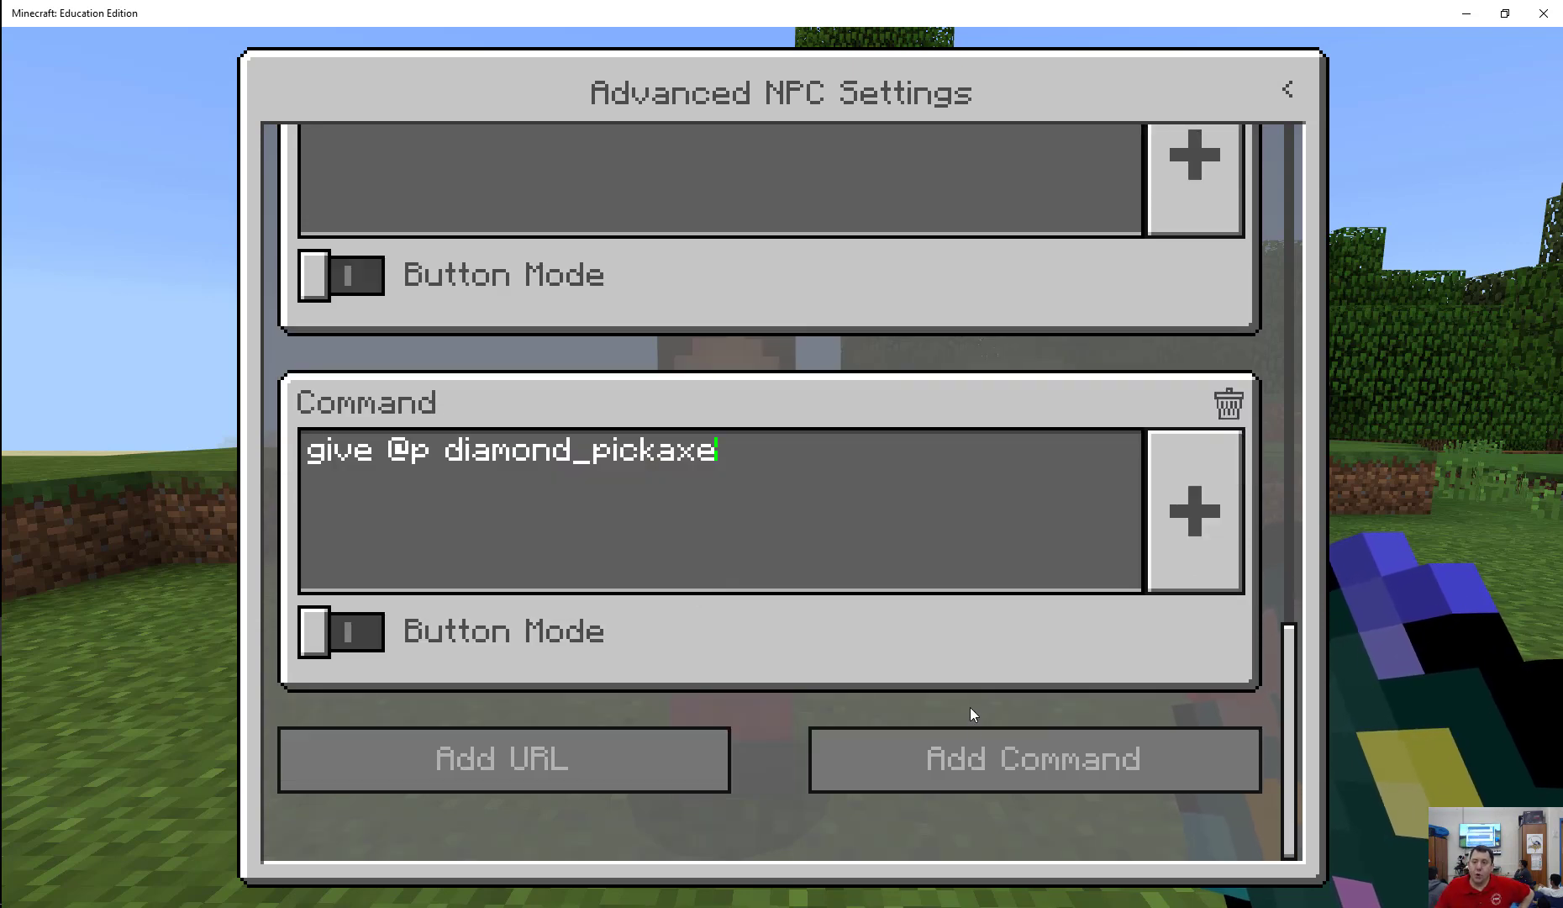
pyautogui.scroll(10, 559, 565)
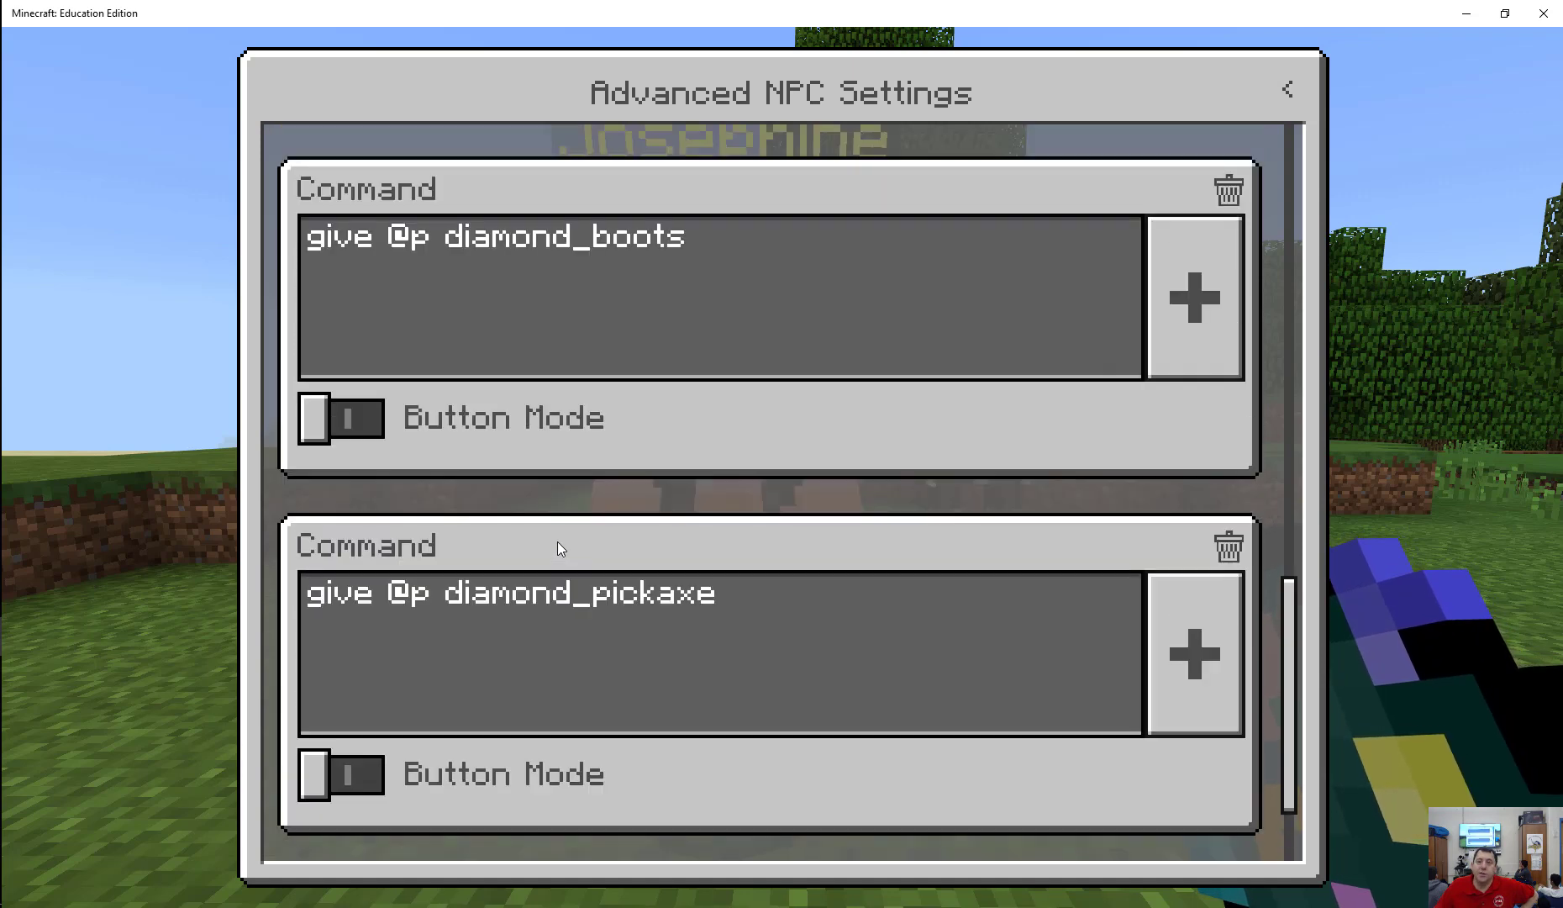
pyautogui.scroll(10, 561, 519)
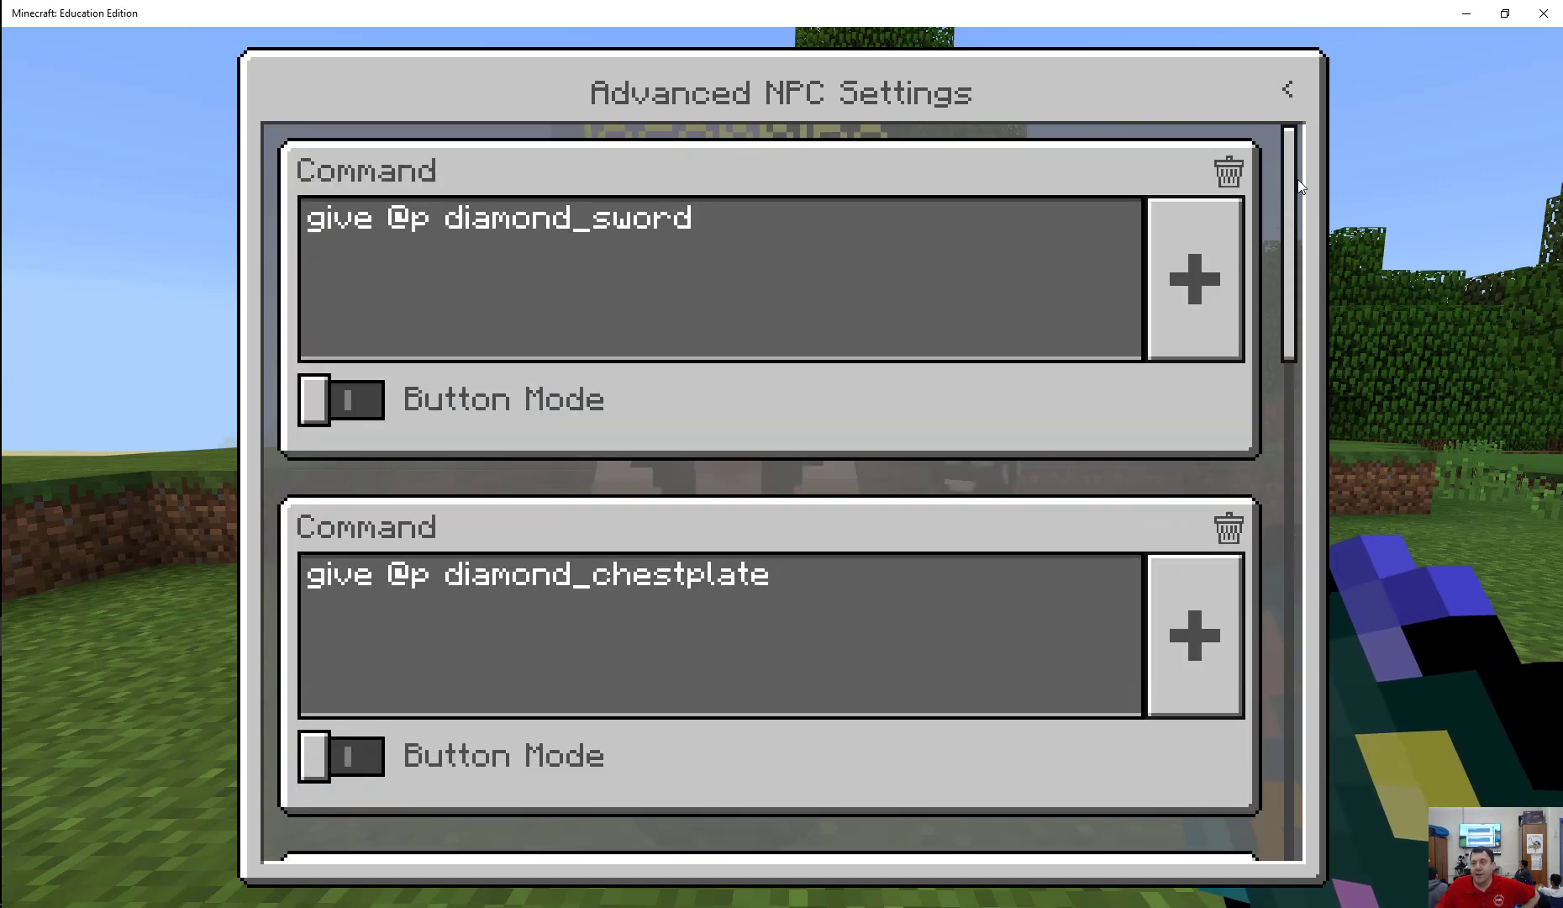
# - Close Josephine's NPC settings and step back from her in the world
pyautogui.click(1286, 89)
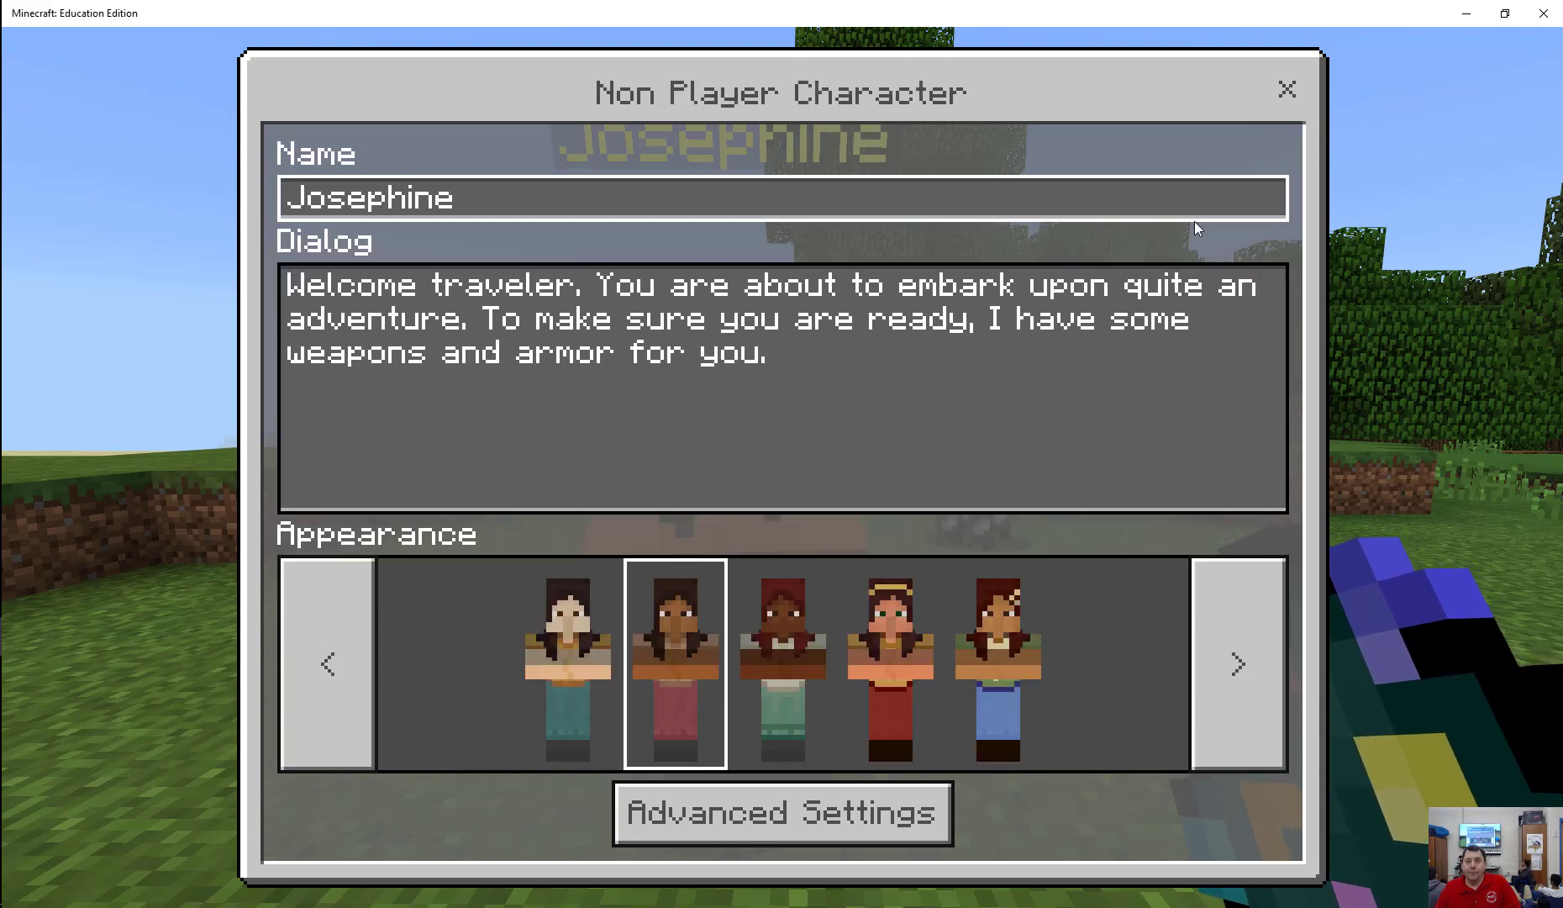
pyautogui.press('Escape')
pyautogui.press('s')
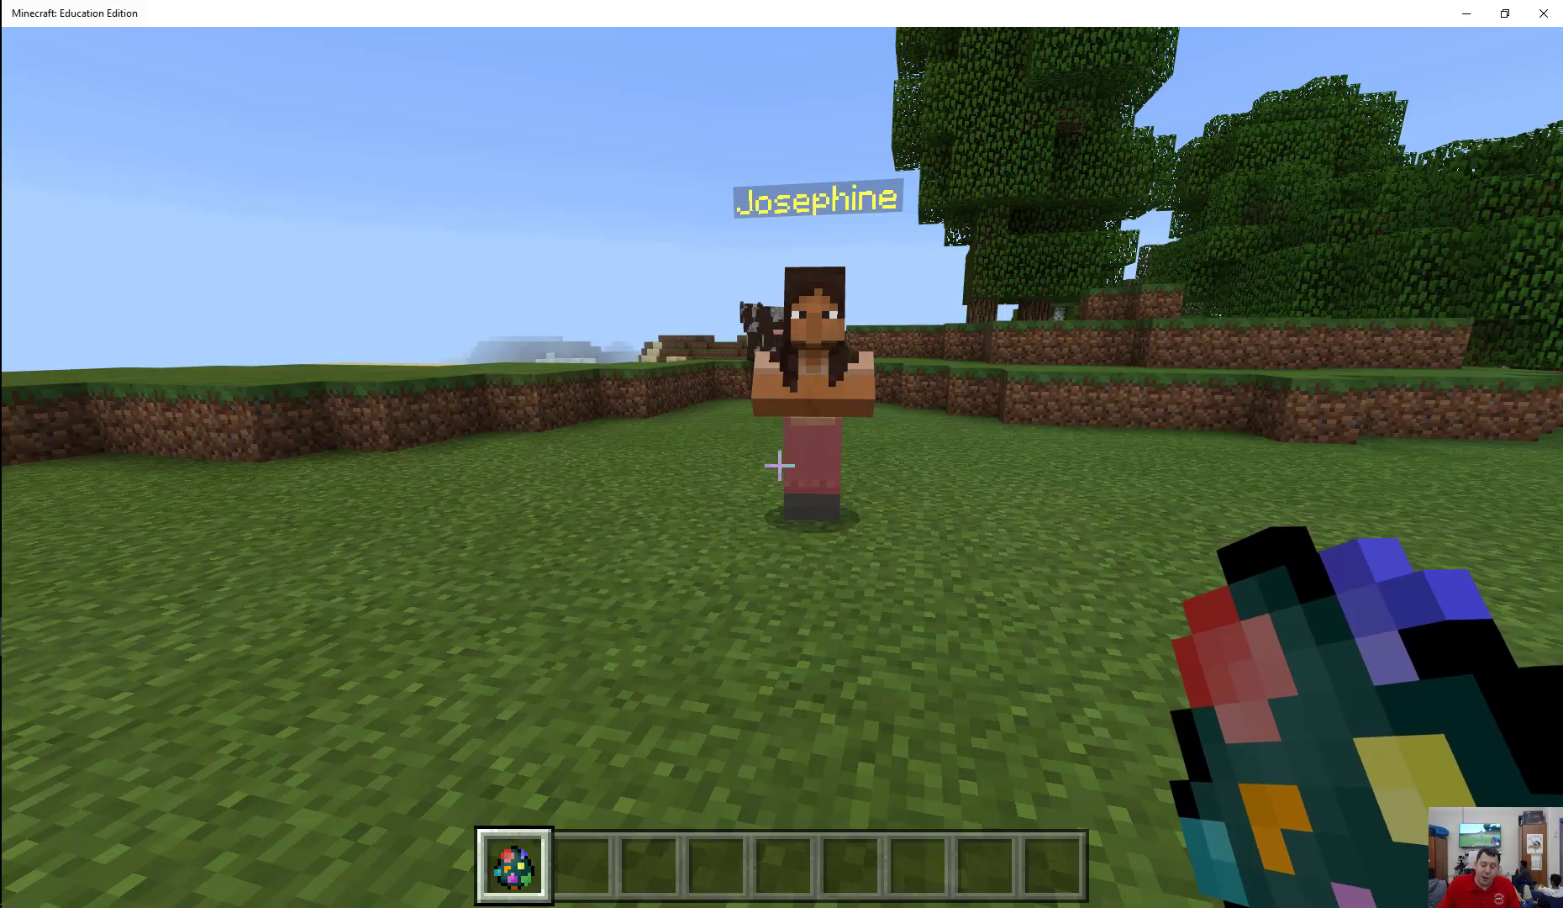
# - Run /wb to set World Builder to false, then open Josephine's welcome dialog offering weapons and armor
pyautogui.press('/')
pyautogui.write('wb')
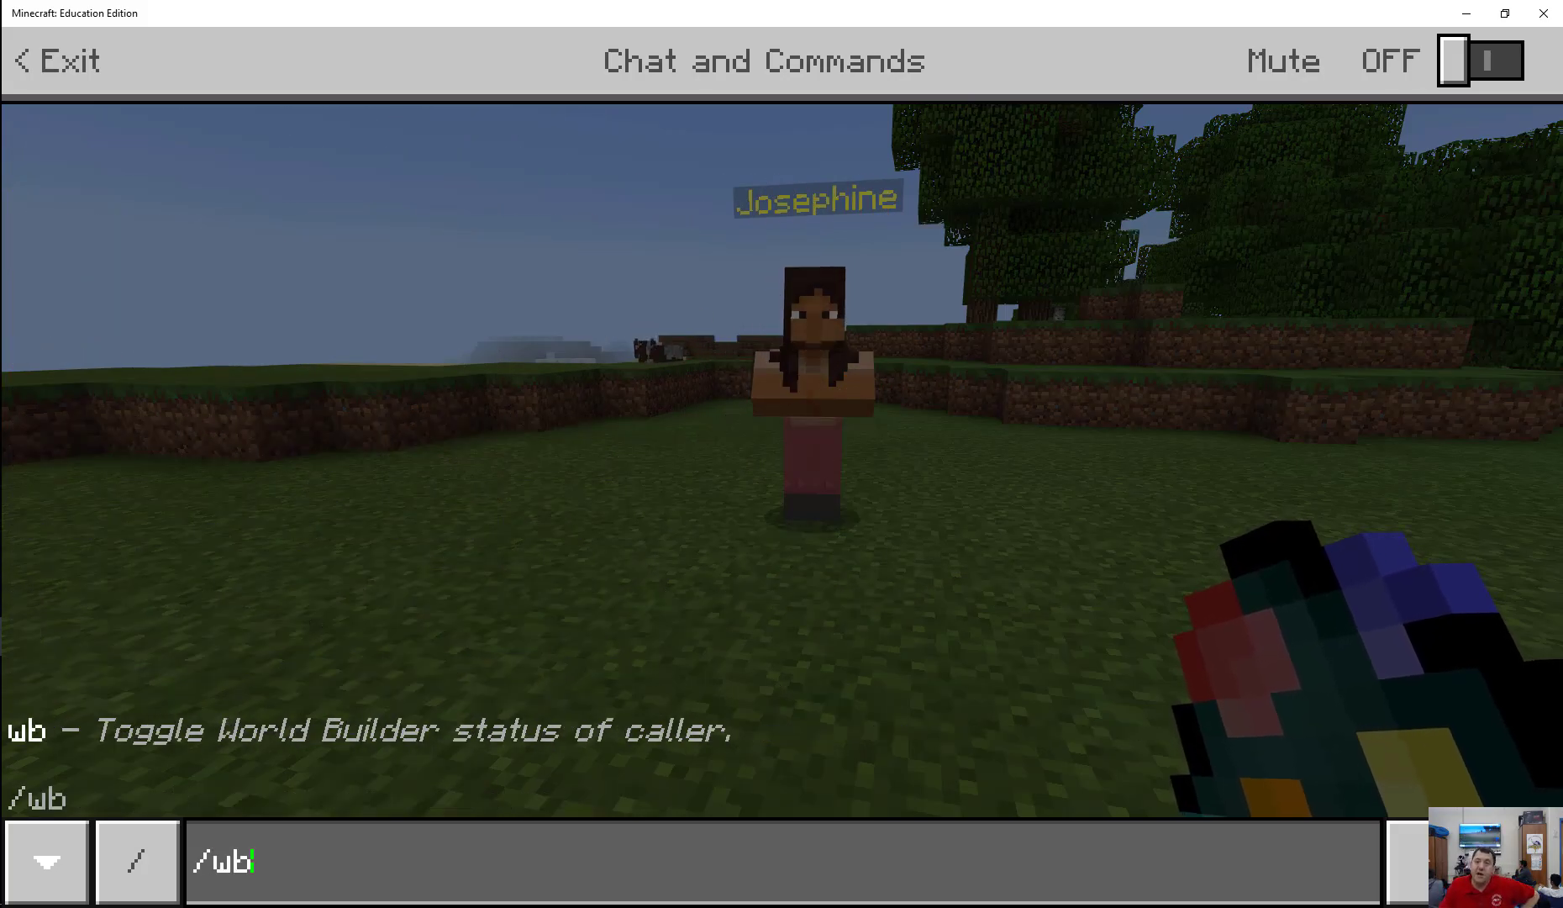
pyautogui.press('Return')
pyautogui.press('w')
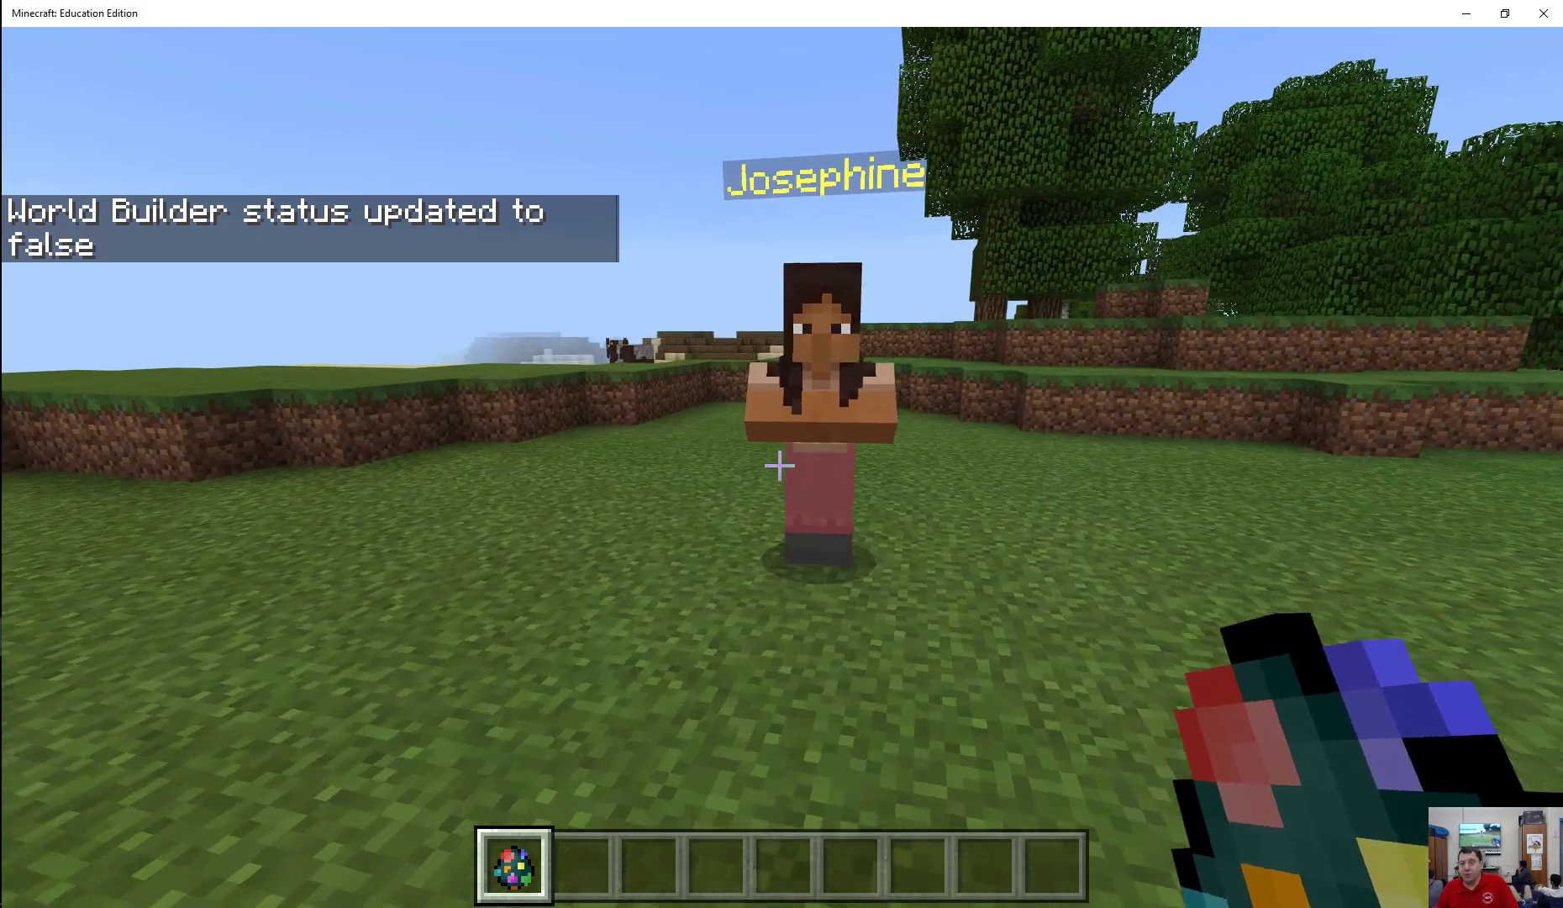
pyautogui.rightClick(779, 465)
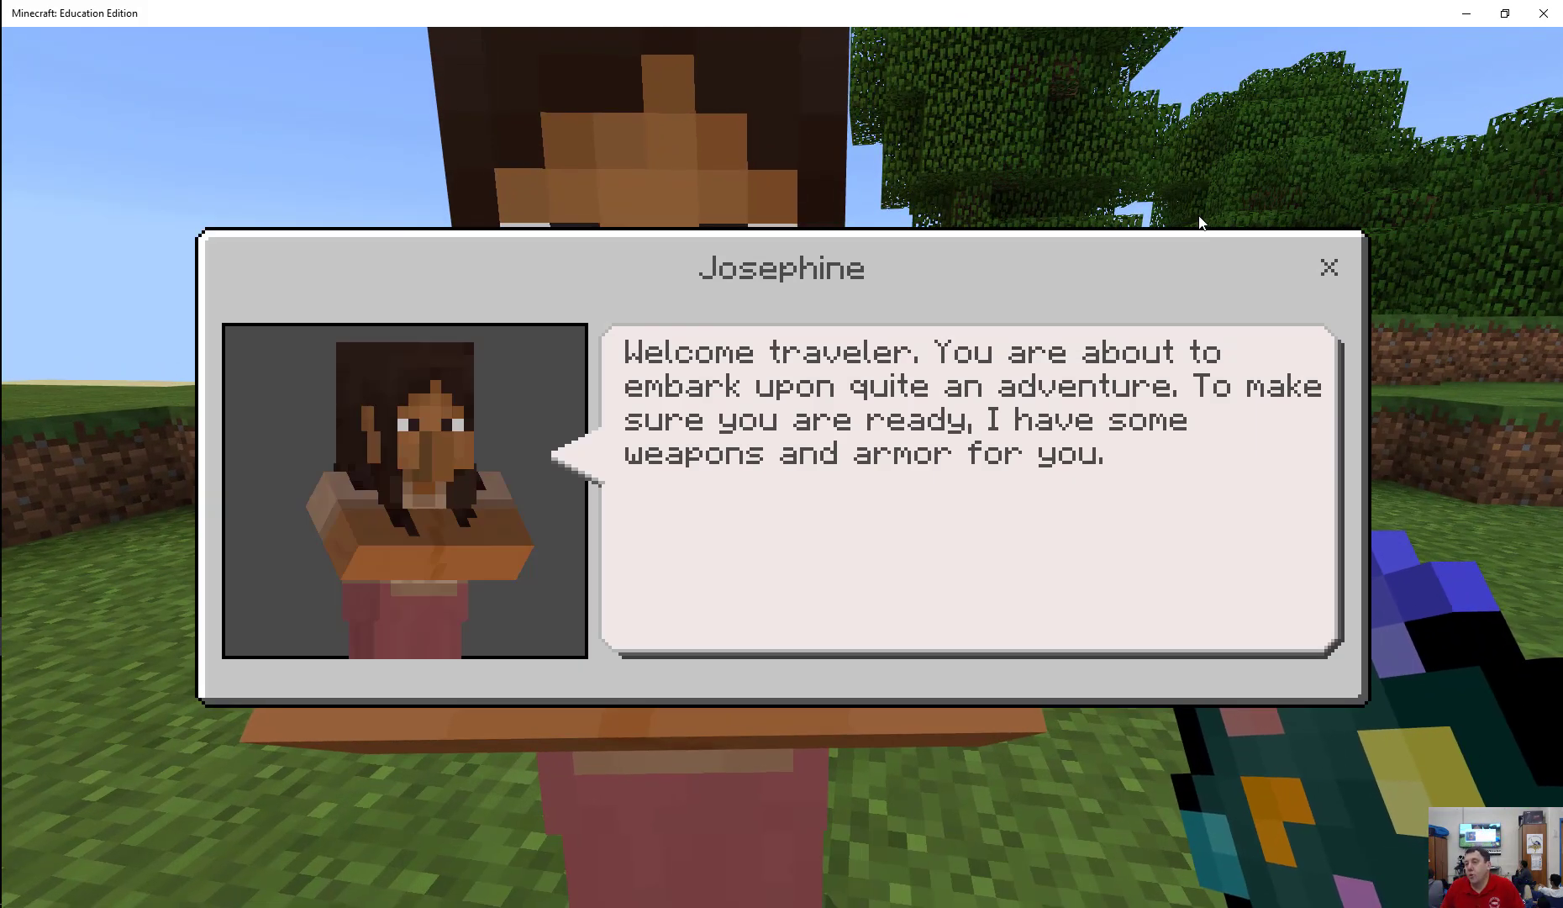